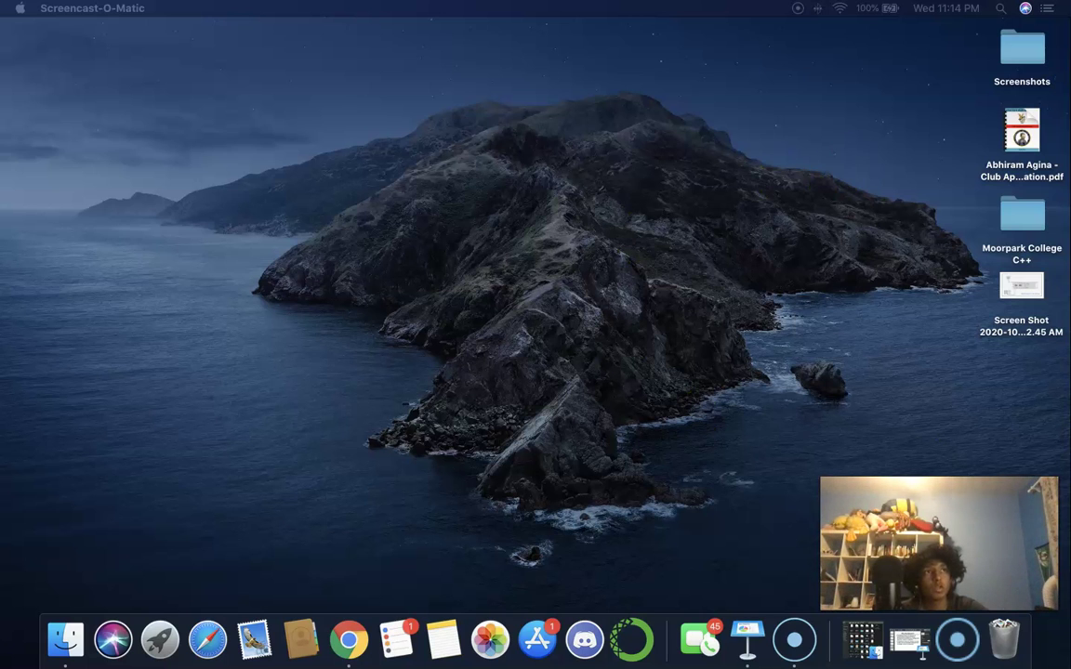
# - Bring the Exploring Basics design forward, make Chrome full-screen, and scroll the Components panel
pyautogui.press('super+Tab')
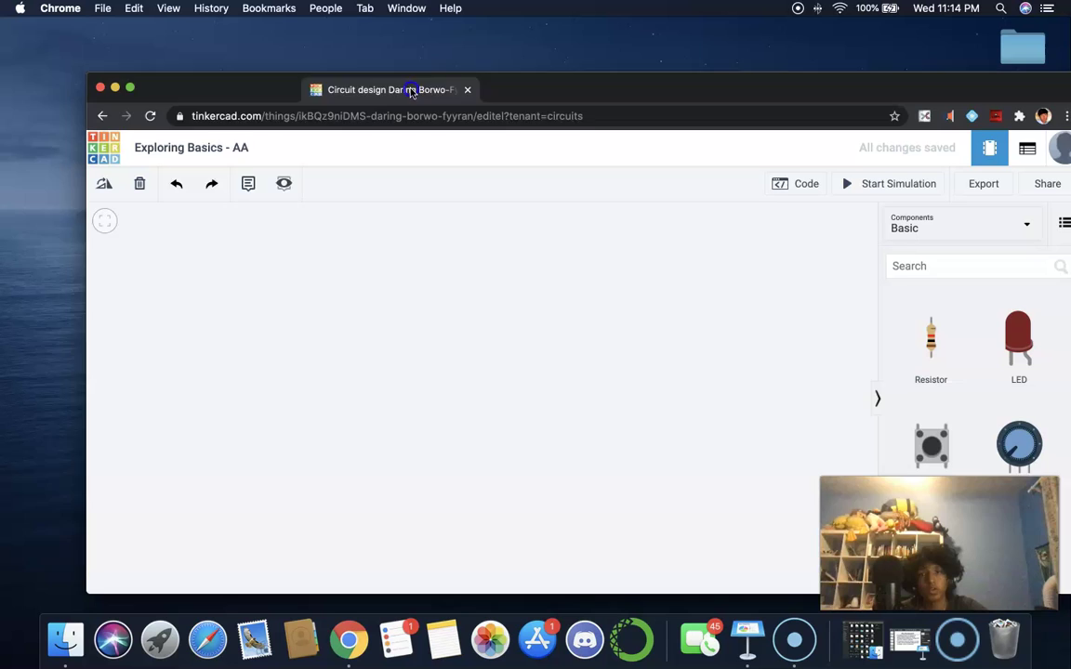
pyautogui.click(90, 83)
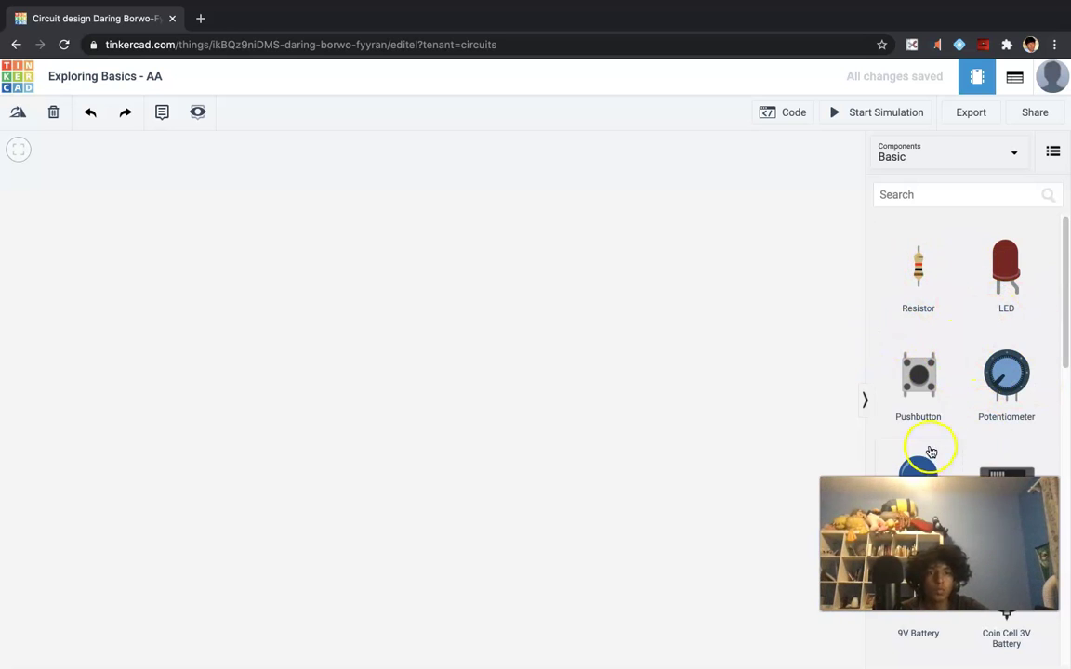
pyautogui.scroll(-3, 950, 430)
# - Drag the small Breadboard from the Basic components onto the centre of the workplane
pyautogui.moveTo(1007, 460); pyautogui.dragTo(511, 402)
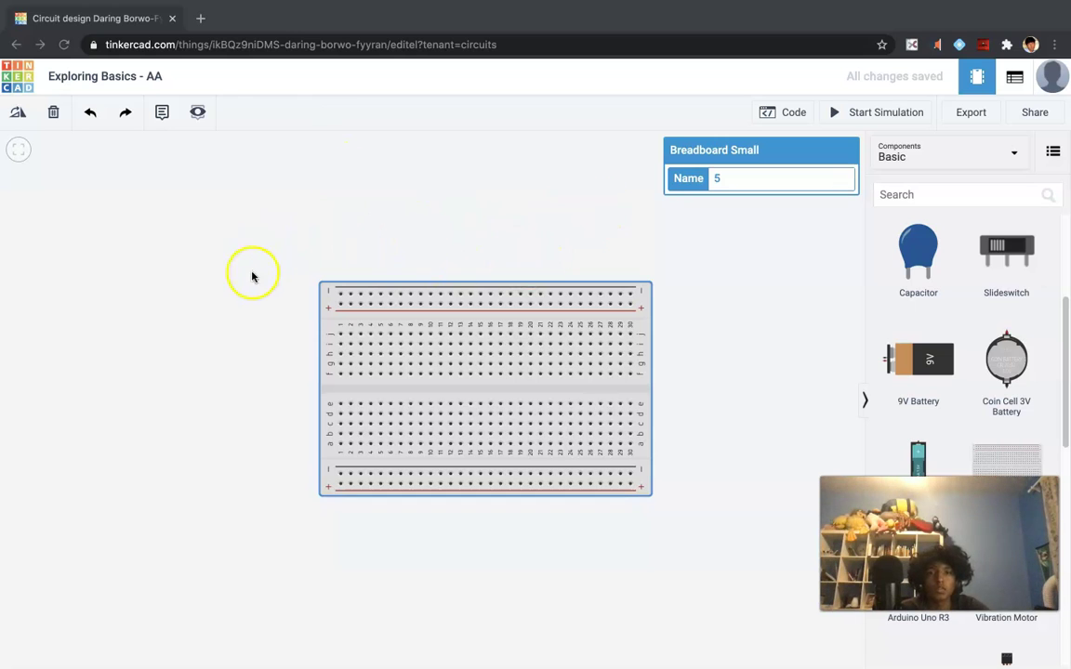
pyautogui.click(730, 244)
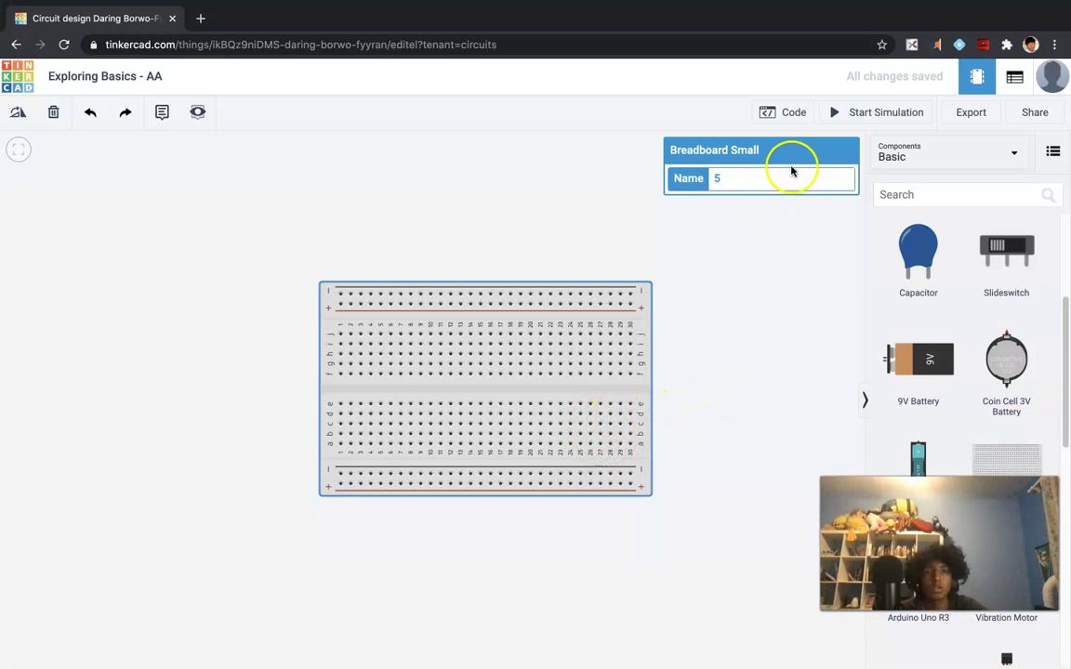
# - Place a red LED above the breadboard and a Power Supply, found by searching 'power', to its left
pyautogui.scroll(3, 1013, 349)
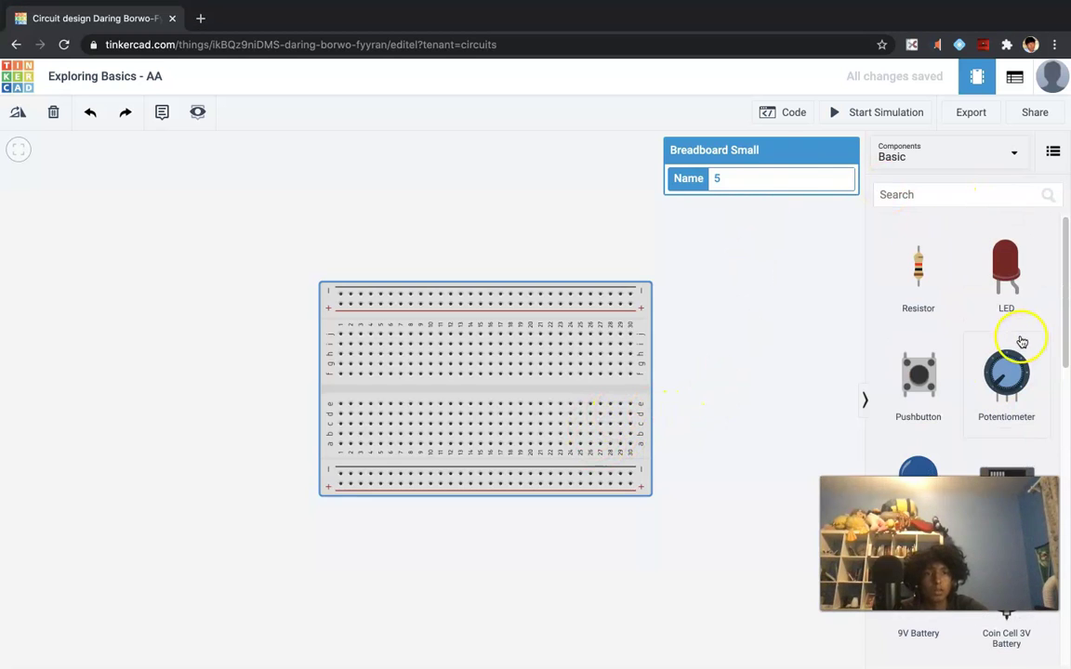
pyautogui.moveTo(1030, 281); pyautogui.dragTo(561, 239)
pyautogui.click(896, 195)
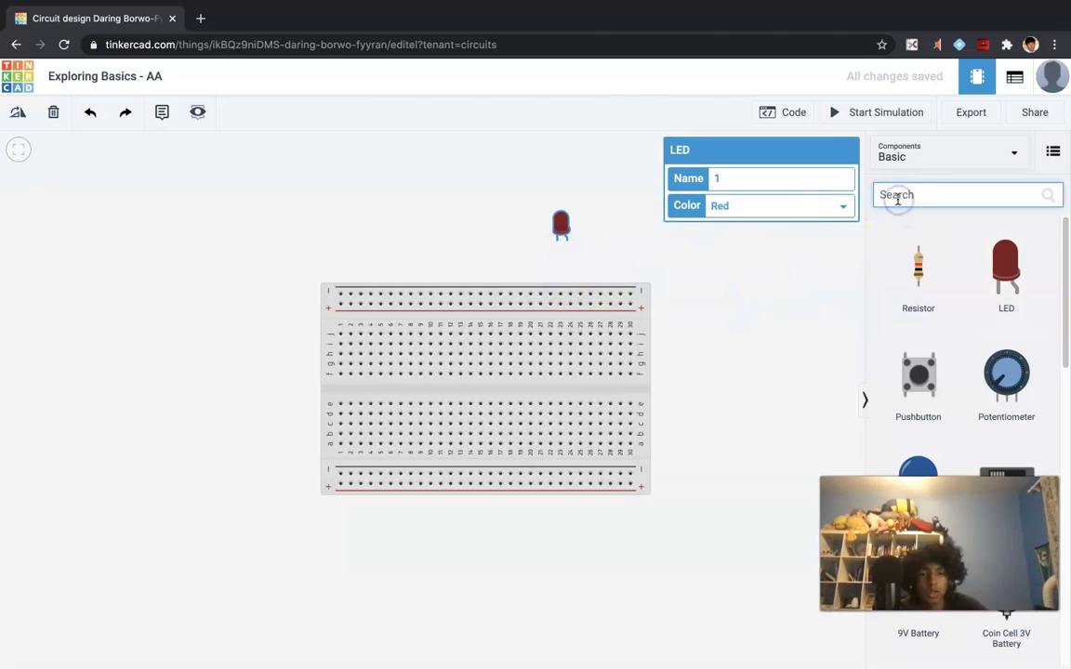
pyautogui.write('power')
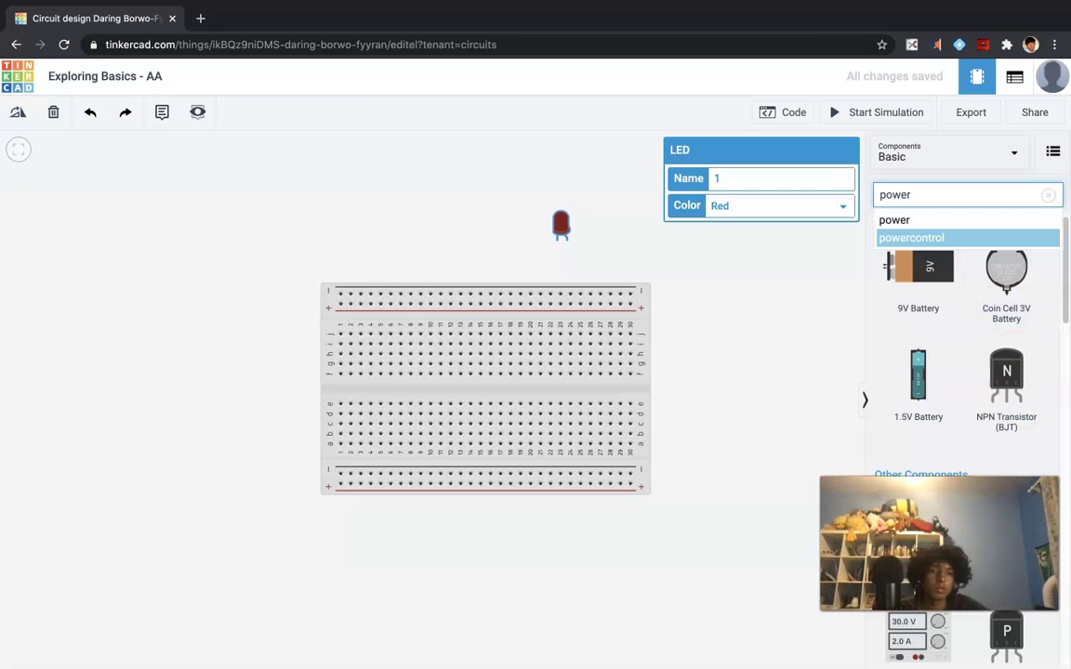
pyautogui.moveTo(911, 642); pyautogui.dragTo(124, 435)
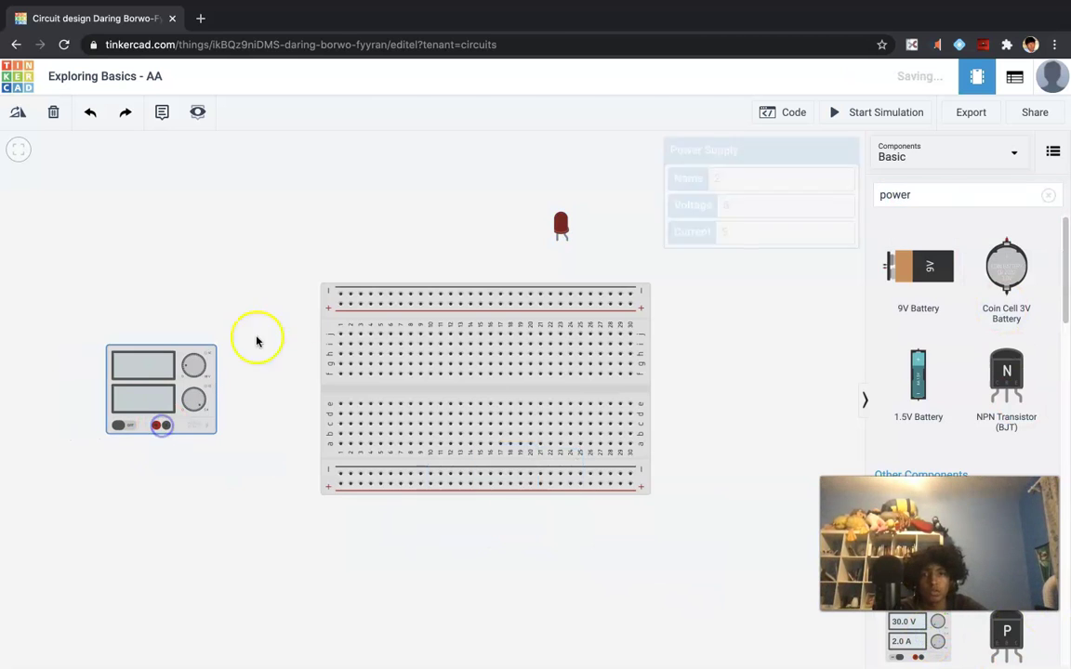
pyautogui.click(610, 168)
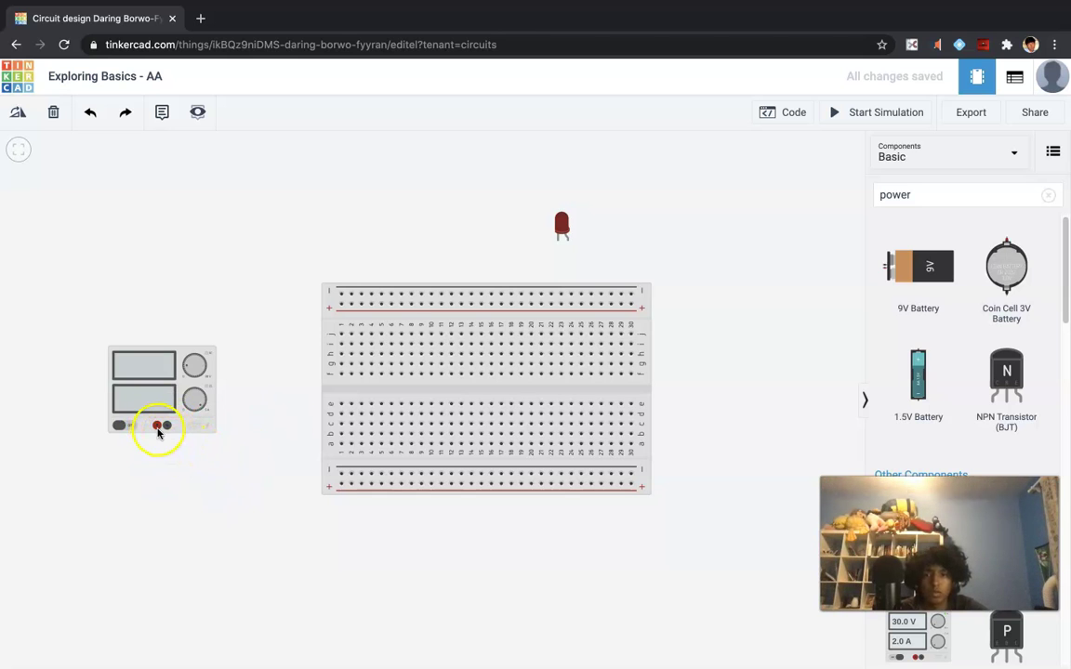
# - Wire the supply's positive terminal down to the breadboard's bottom positive rail
pyautogui.click(157, 426)
pyautogui.click(157, 493)
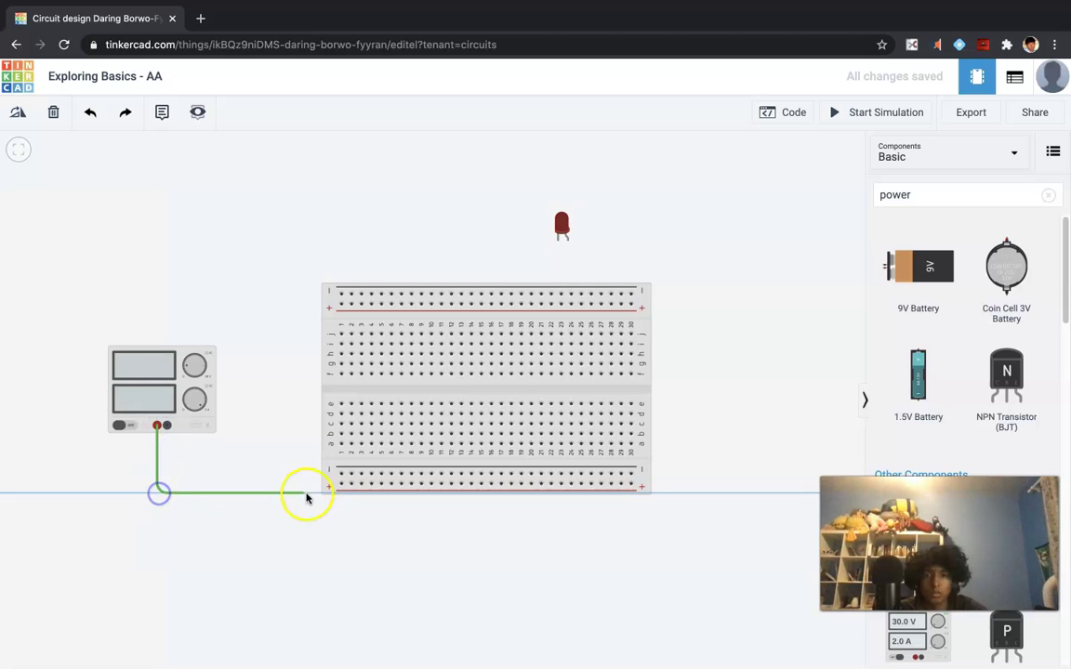
pyautogui.click(340, 484)
pyautogui.click(796, 462)
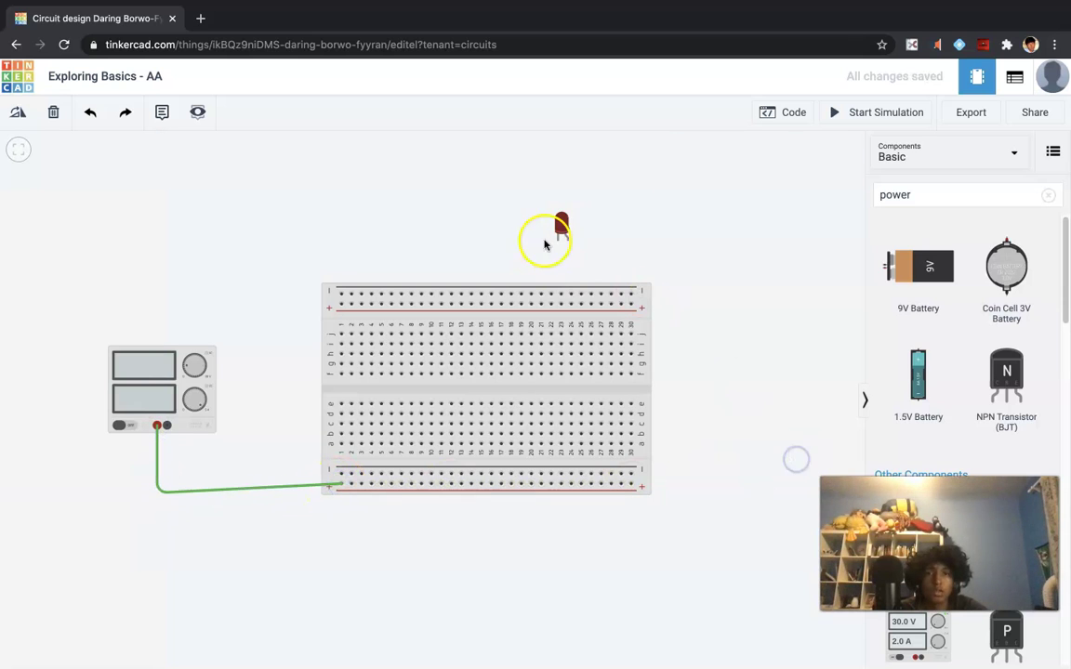
# - Move the LED onto the breadboard's lower half and straighten the first wire's bend
pyautogui.click(561, 225)
pyautogui.moveTo(575, 240); pyautogui.dragTo(504, 407)
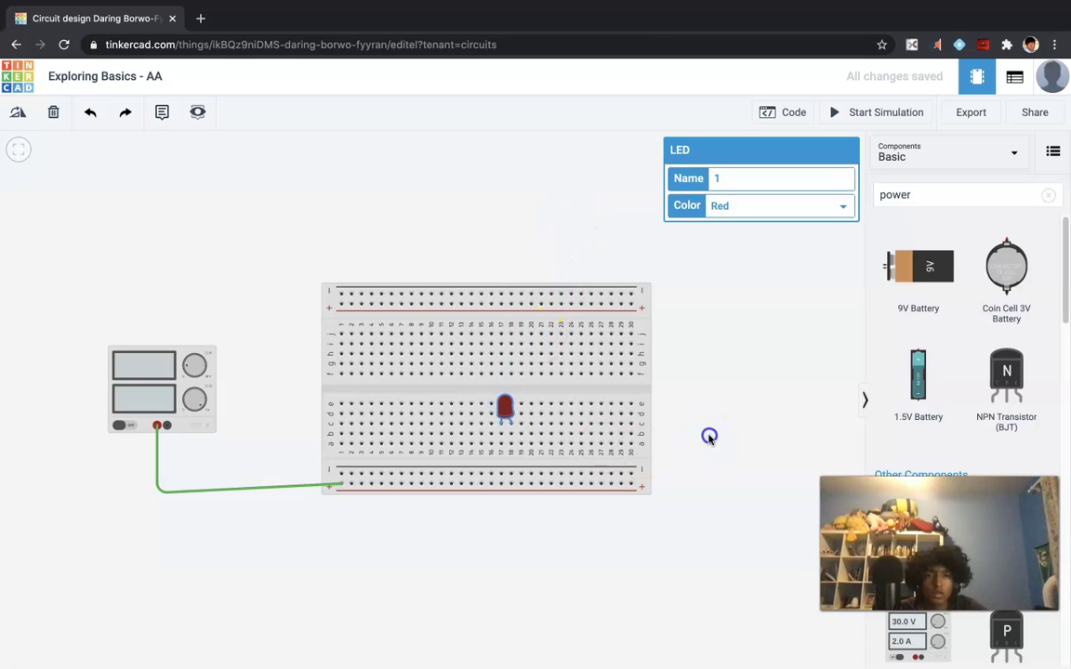
pyautogui.click(708, 435)
pyautogui.click(159, 490)
pyautogui.moveTo(159, 490); pyautogui.dragTo(159, 484)
pyautogui.click(183, 440)
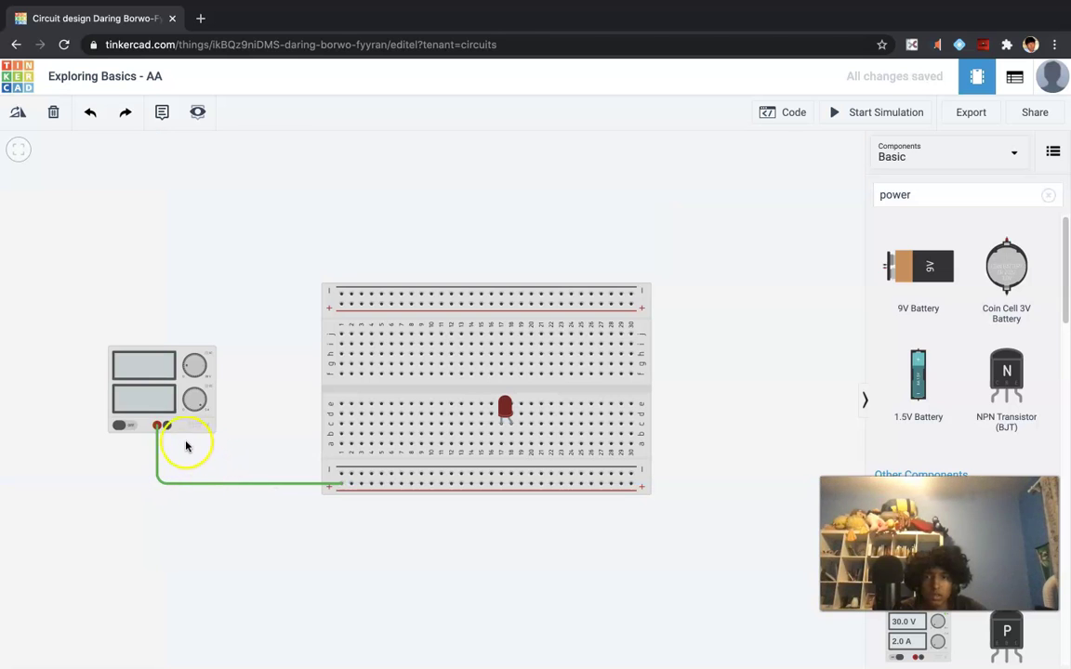
# - Wire the negative terminal to the bottom negative rail, then run and stop the simulation
pyautogui.click(167, 427)
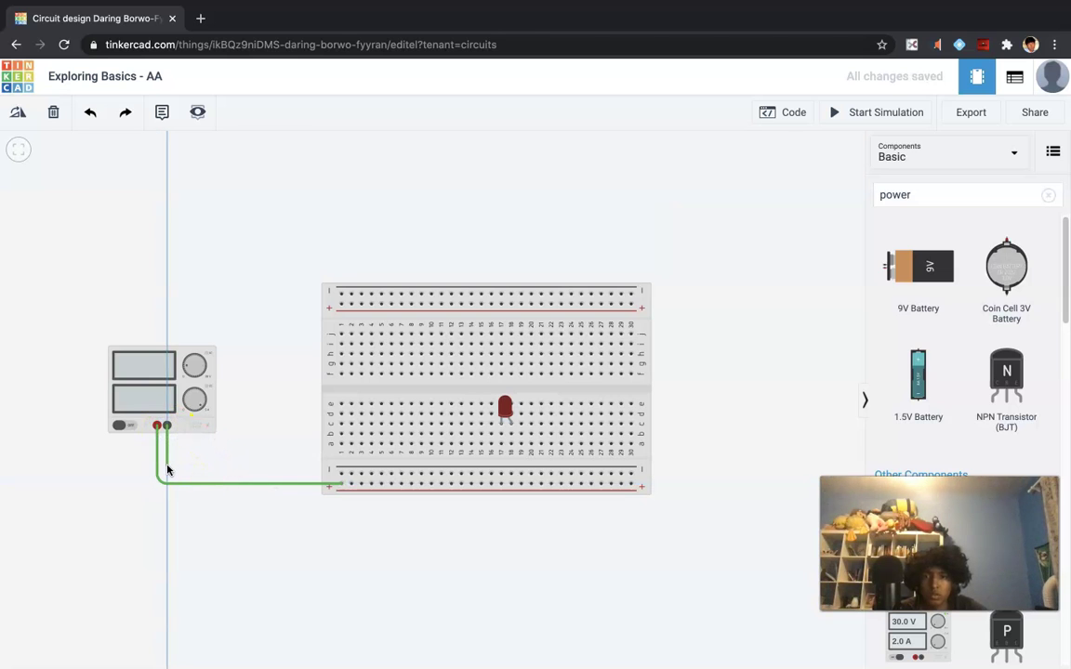
pyautogui.click(168, 470)
pyautogui.click(342, 476)
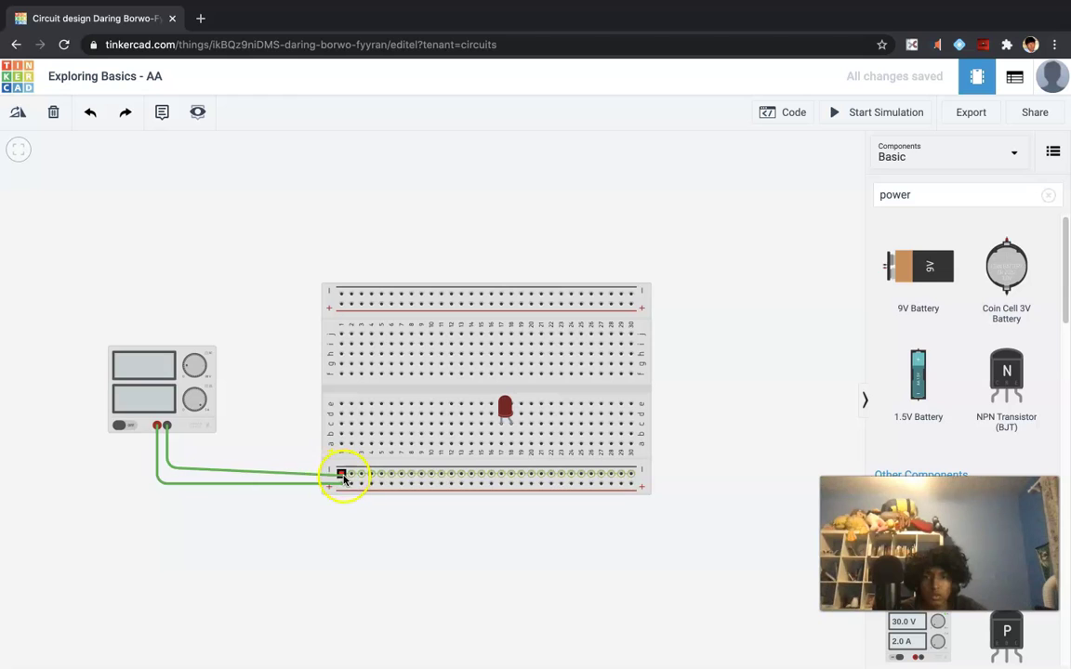
pyautogui.click(175, 471)
pyautogui.moveTo(175, 470); pyautogui.dragTo(163, 472)
pyautogui.click(253, 431)
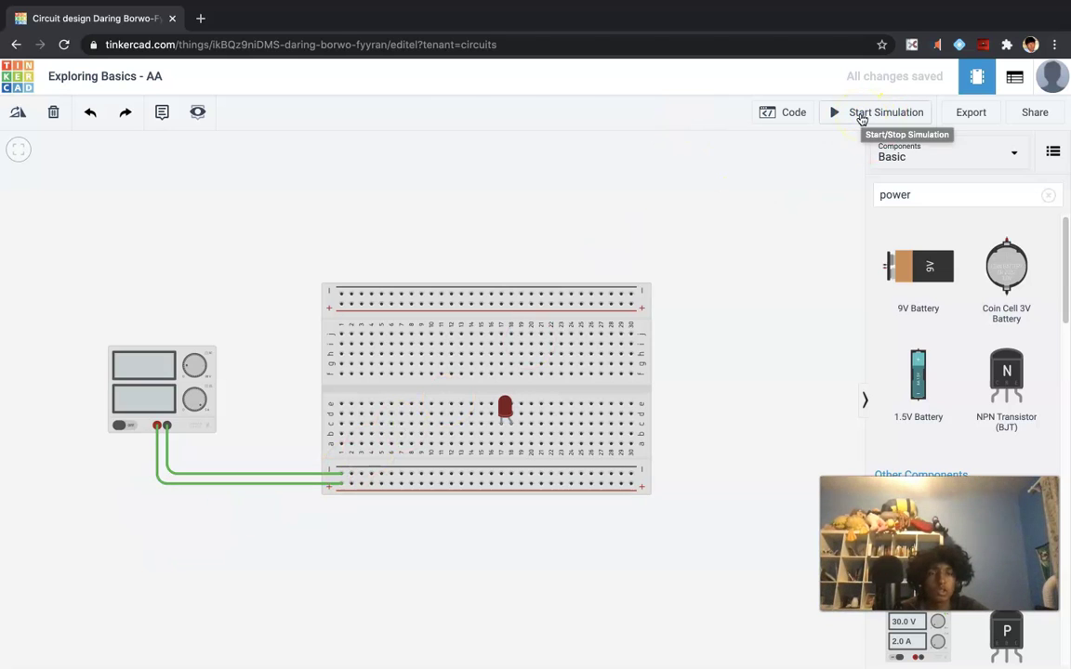
pyautogui.click(862, 118)
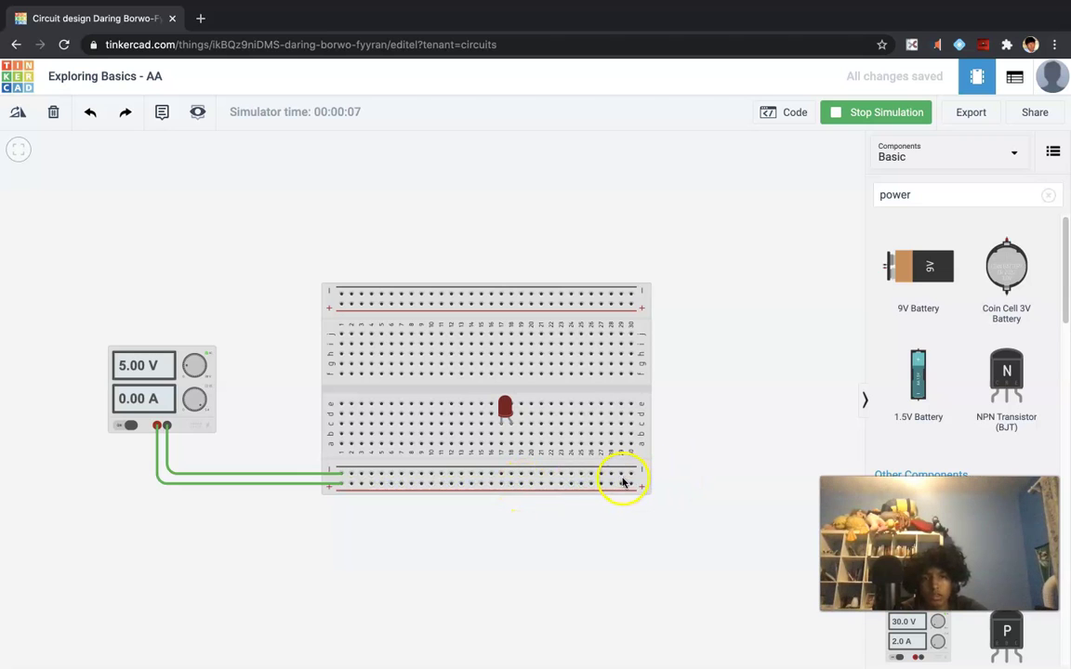
pyautogui.click(882, 115)
# - Set the positive supply wire's Color to red and the negative wire's Color to black
pyautogui.click(160, 483)
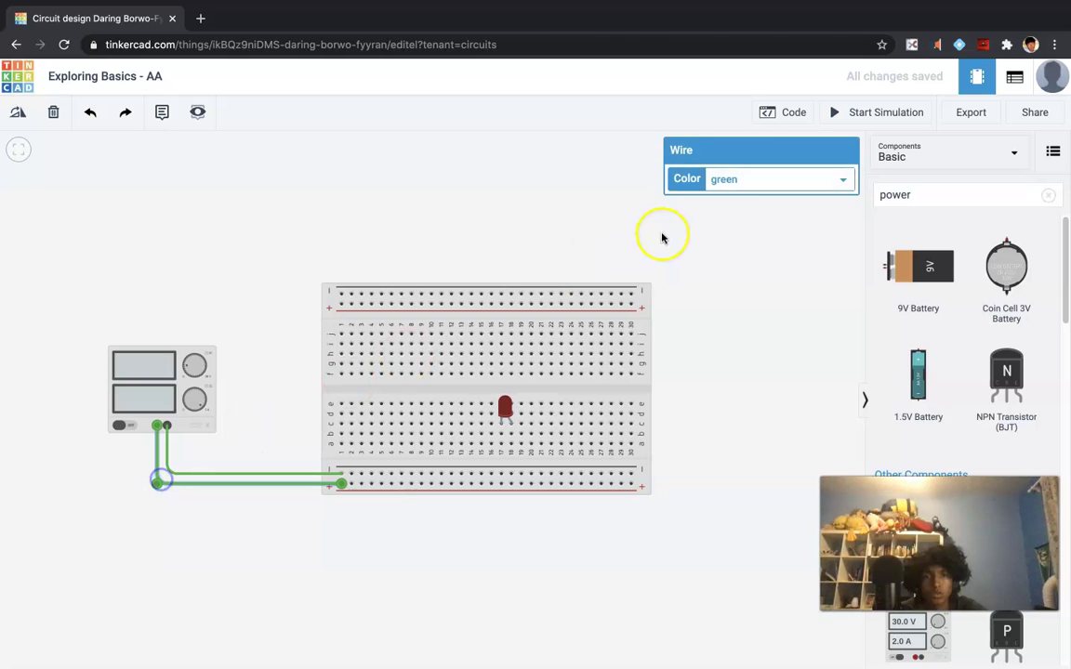
pyautogui.click(729, 181)
pyautogui.click(739, 140)
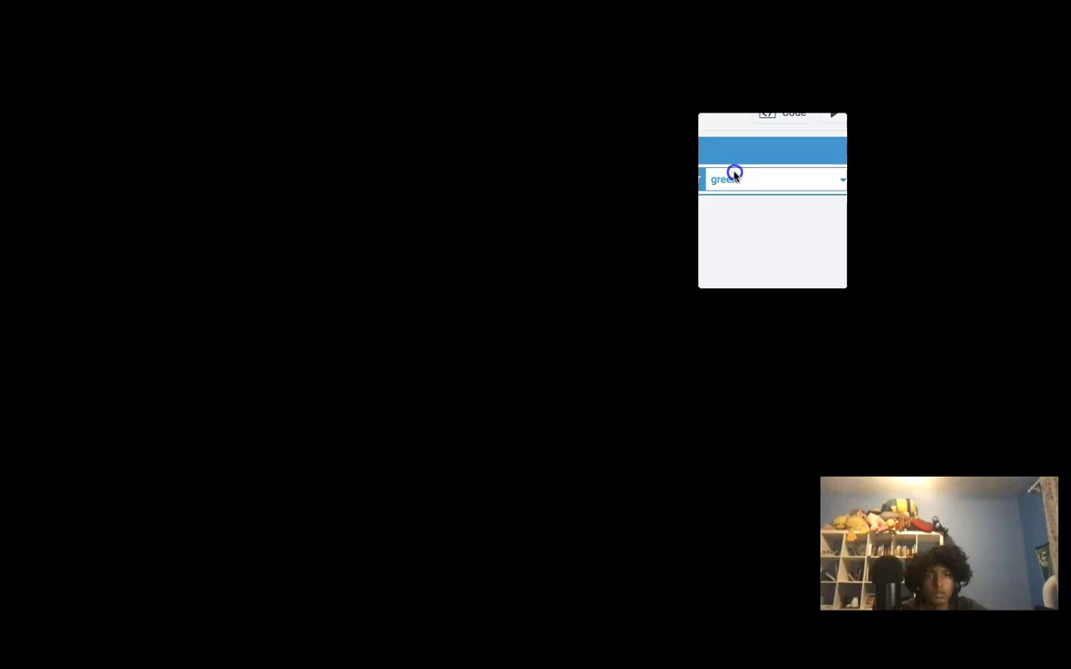
pyautogui.click(735, 177)
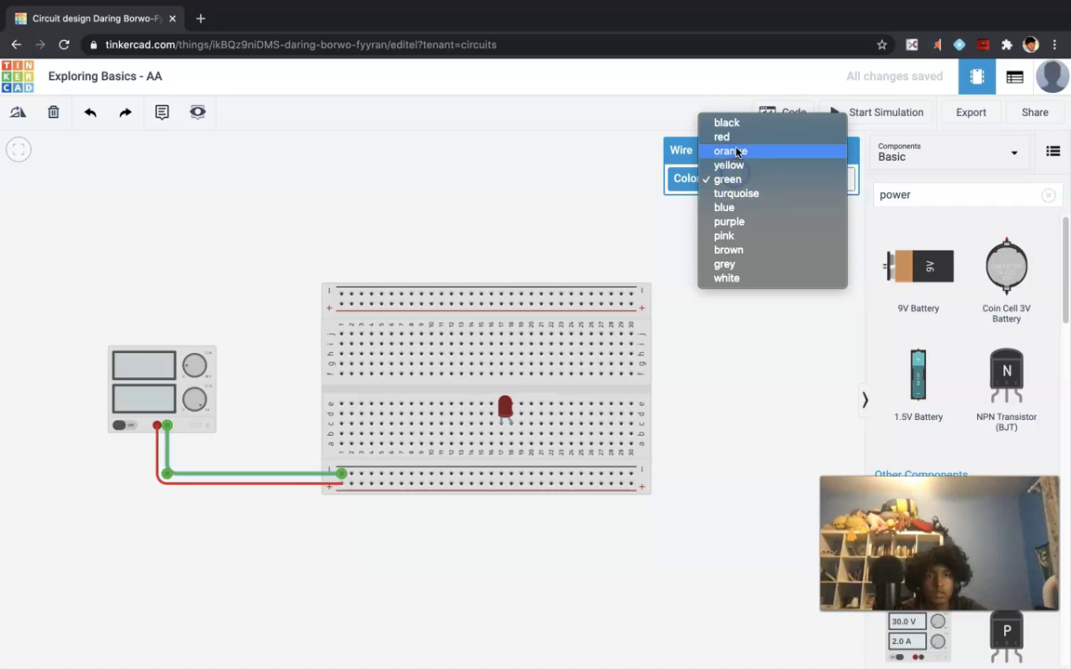
pyautogui.click(737, 124)
pyautogui.click(468, 235)
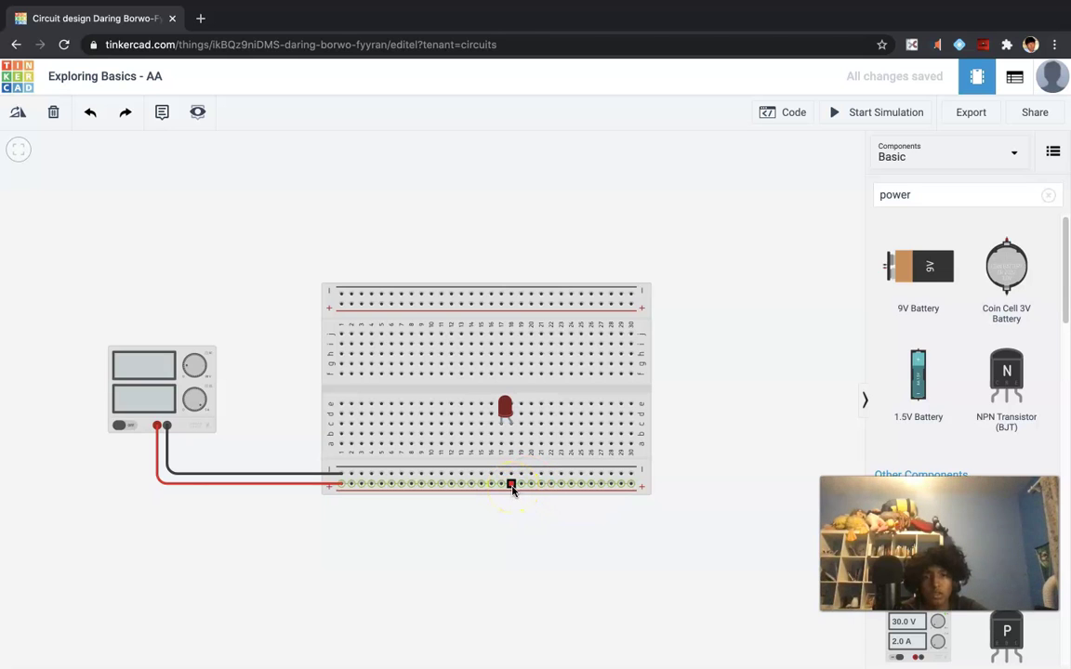
# - Draw two green wires from the bottom rail into the LED's columns and start the simulation
pyautogui.click(501, 395)
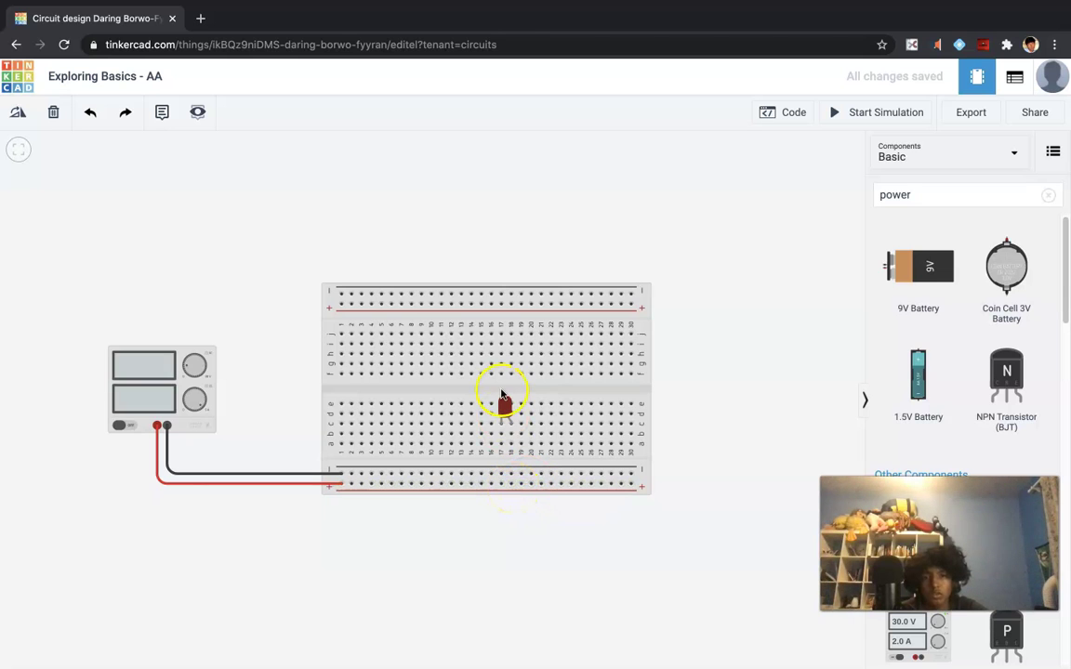
pyautogui.click(509, 485)
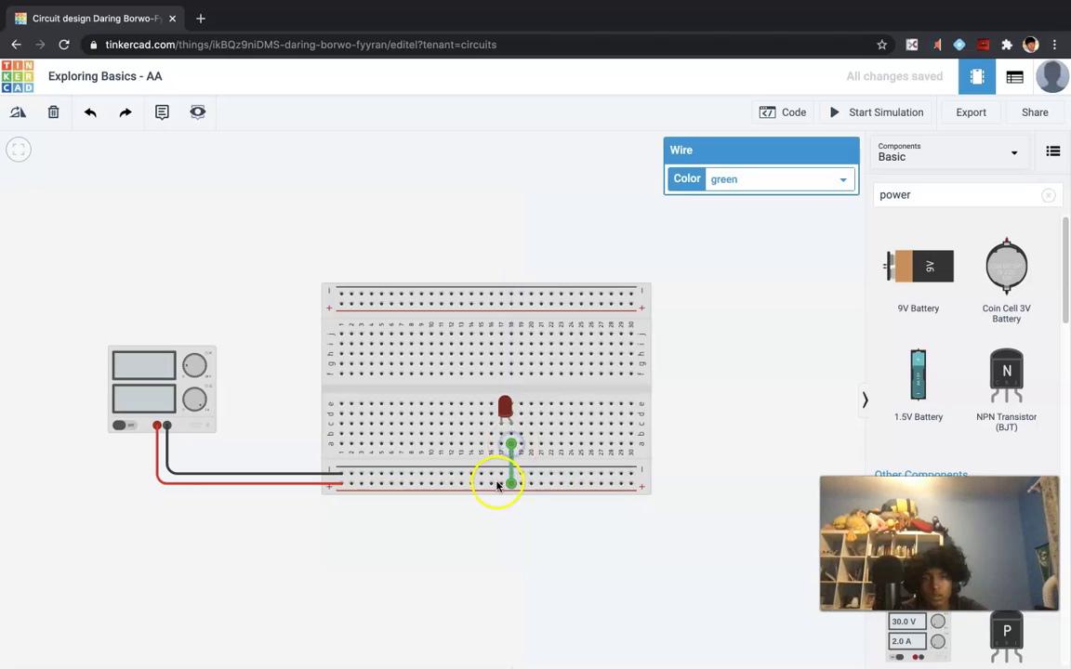
pyautogui.click(499, 483)
pyautogui.click(500, 444)
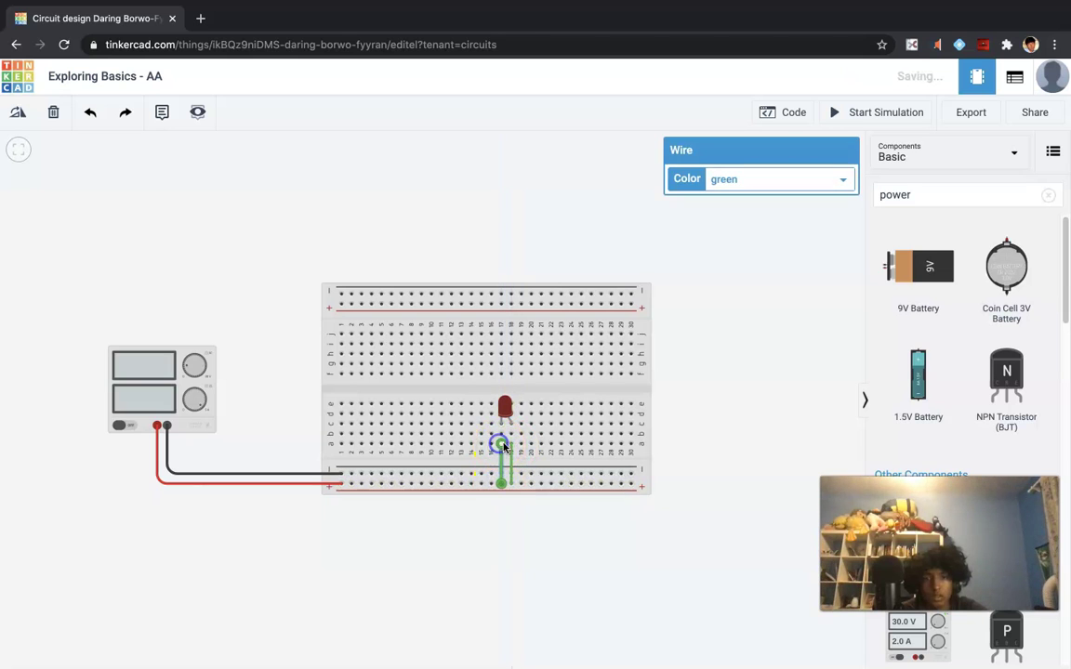
pyautogui.click(507, 428)
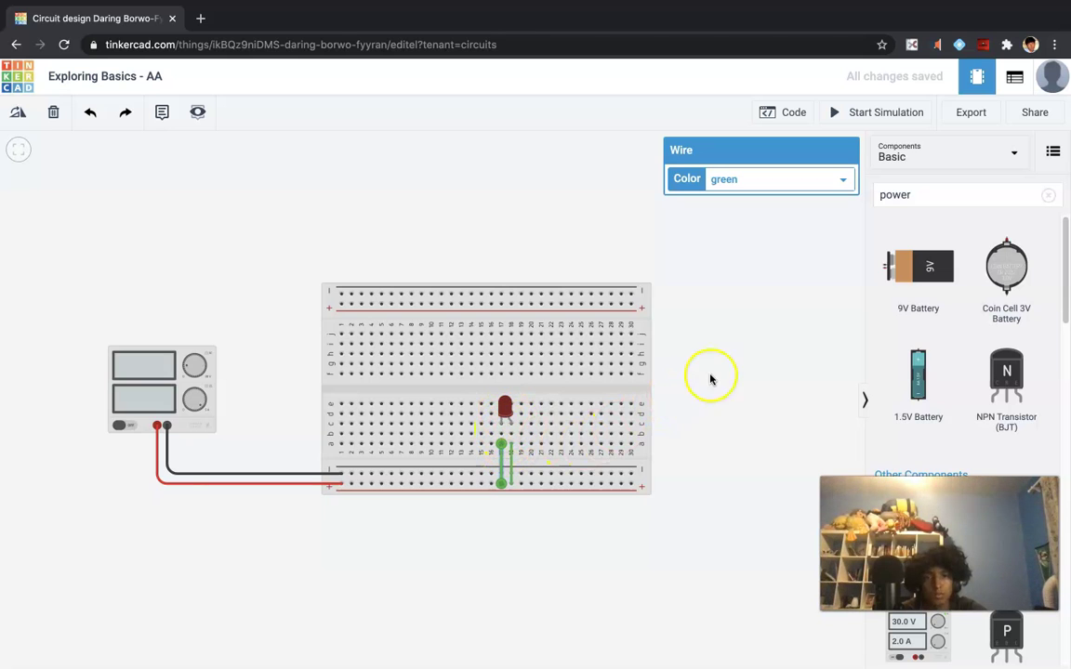
pyautogui.click(711, 377)
pyautogui.click(854, 119)
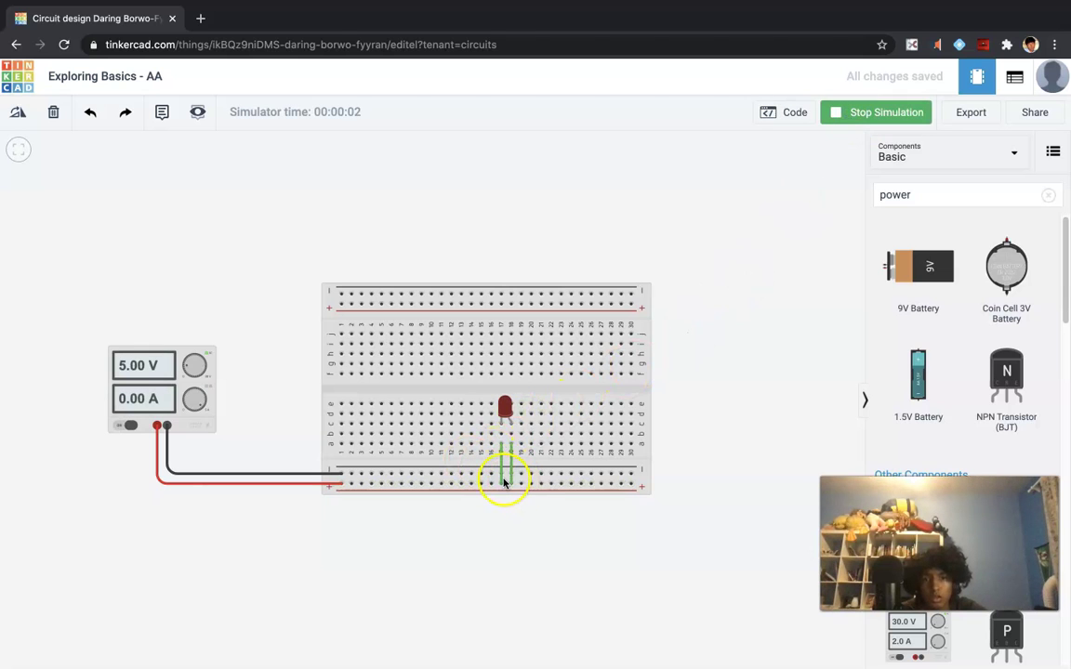
# - Stop the simulation, connect the LED's column to the bottom rail, and rerun it
pyautogui.click(841, 111)
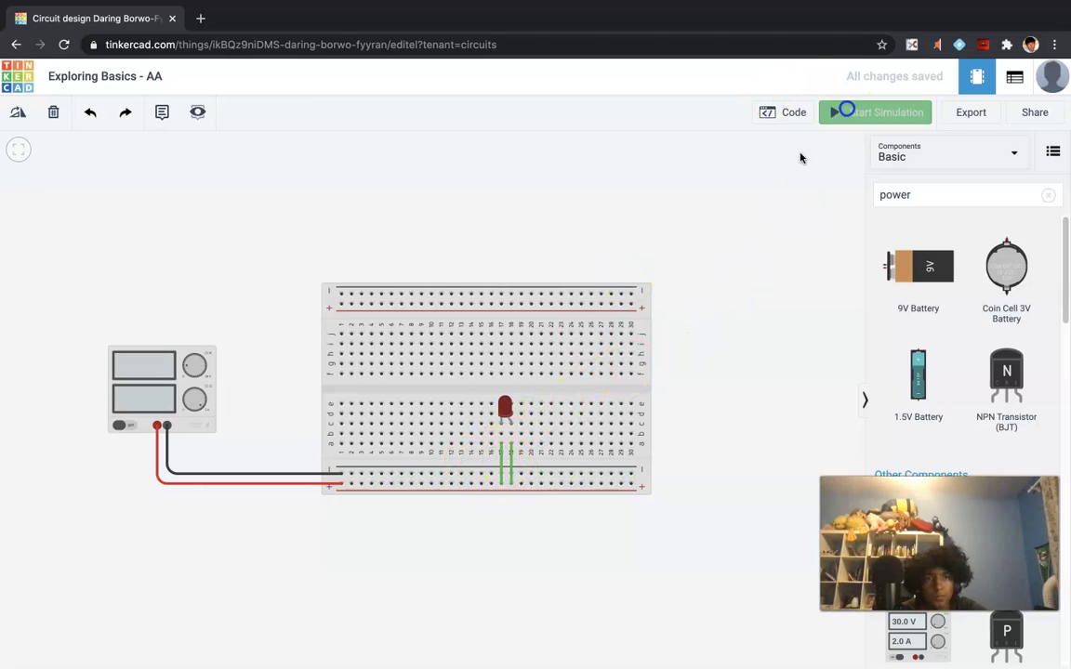
pyautogui.moveTo(501, 449); pyautogui.dragTo(504, 484)
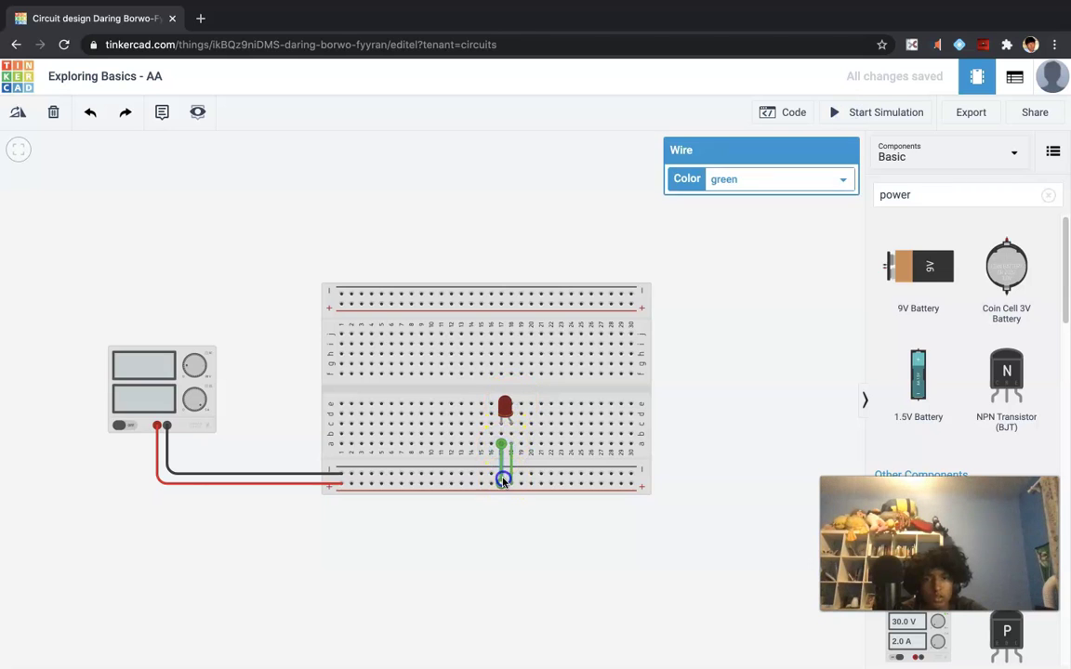
pyautogui.click(574, 423)
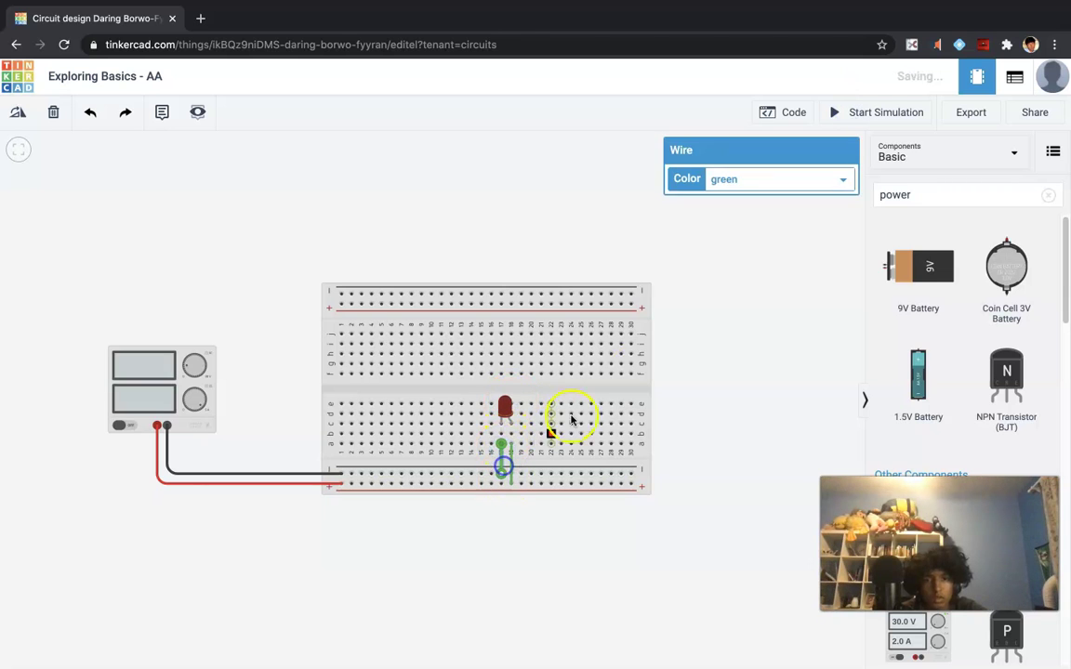
pyautogui.click(834, 115)
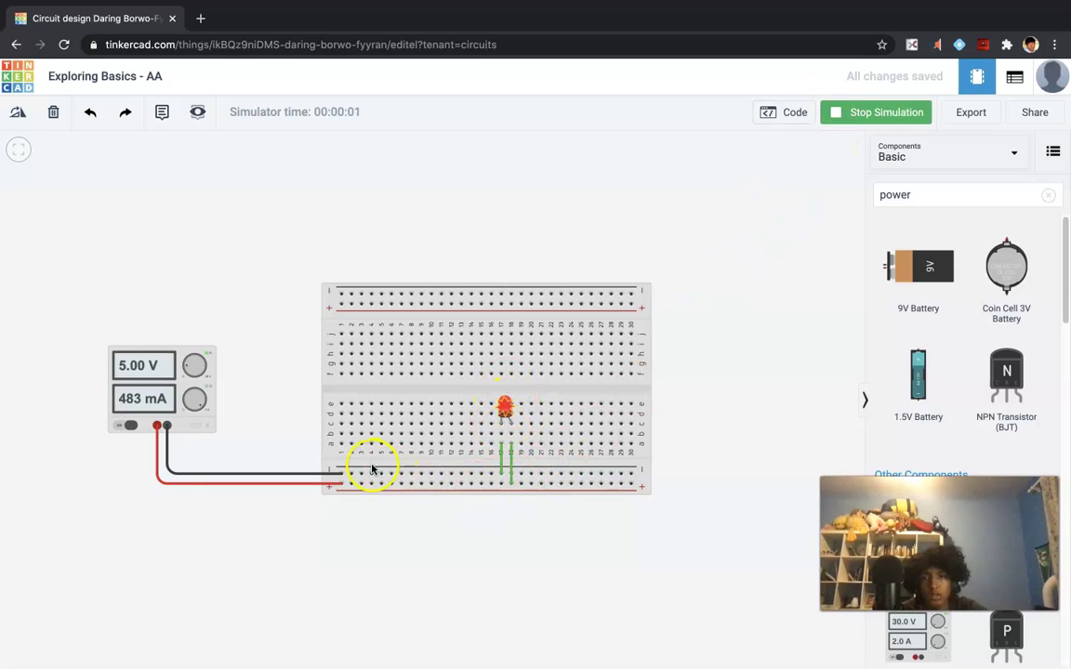
pyautogui.moveTo(503, 405)
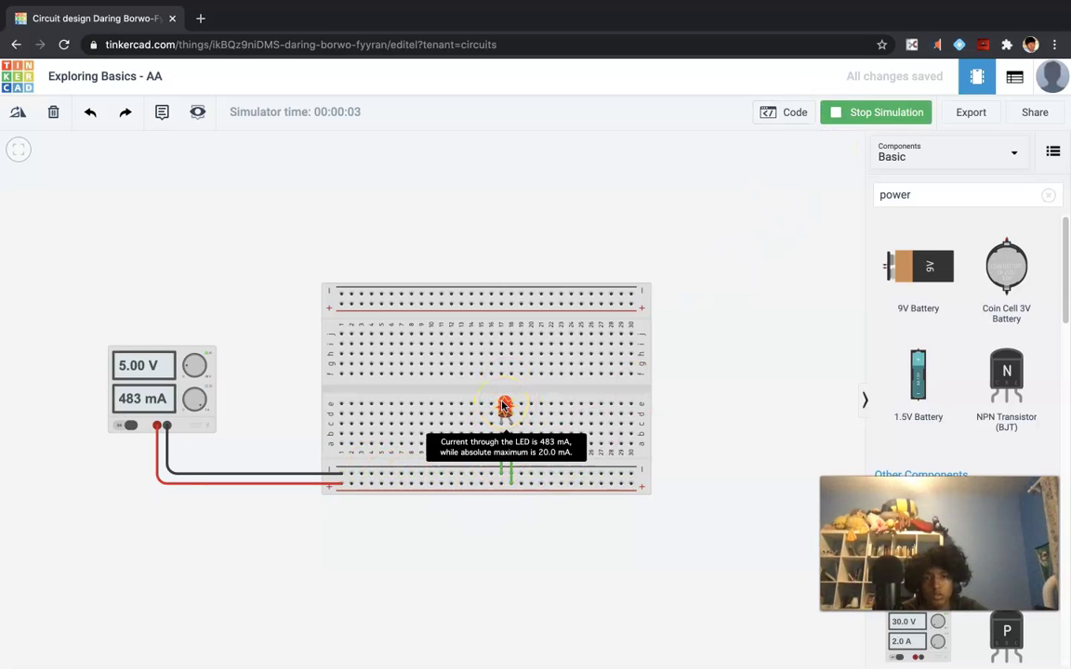
pyautogui.click(505, 408)
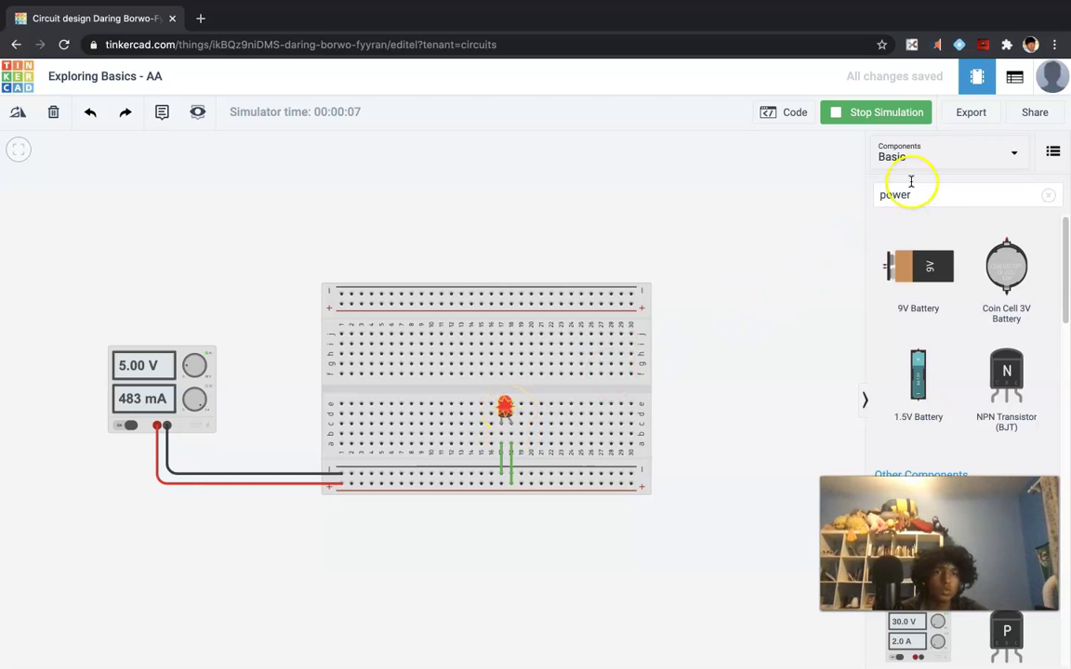
# - Clear the 'power' search, check the LED's 483 mA overload warning, and delete the LED
pyautogui.click(942, 196)
pyautogui.click(1048, 195)
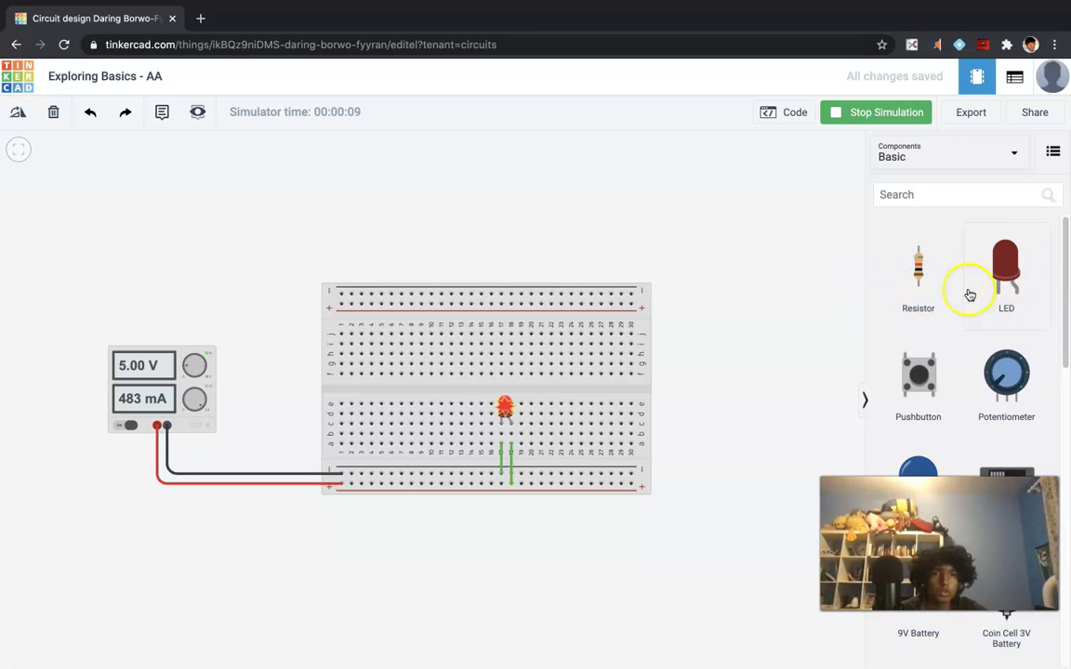
pyautogui.moveTo(946, 277); pyautogui.dragTo(893, 281)
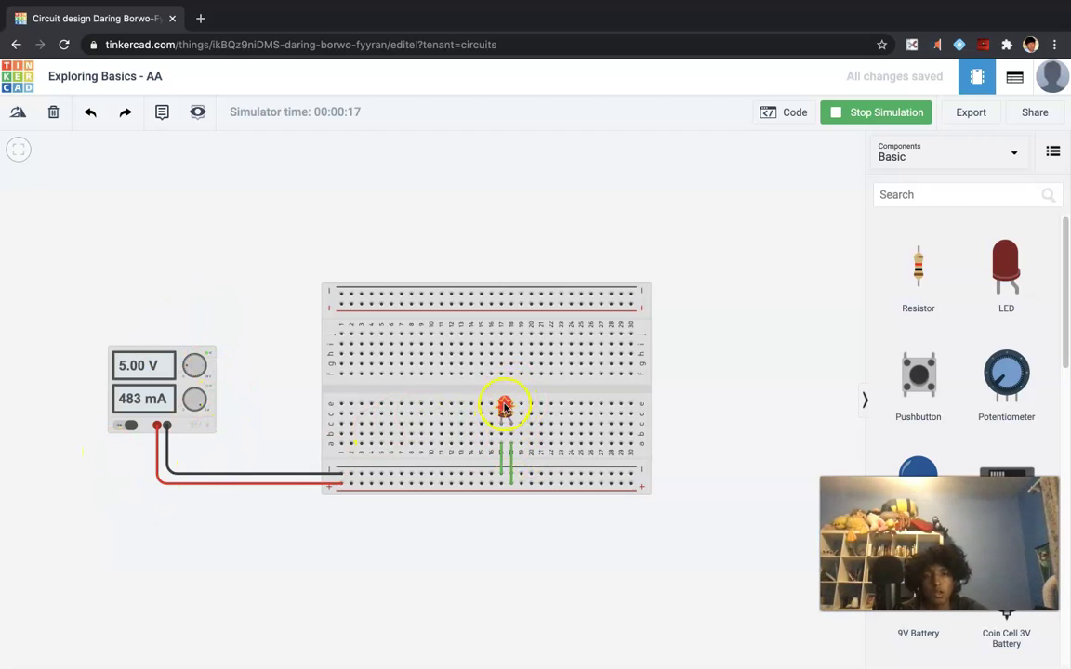
pyautogui.moveTo(503, 410)
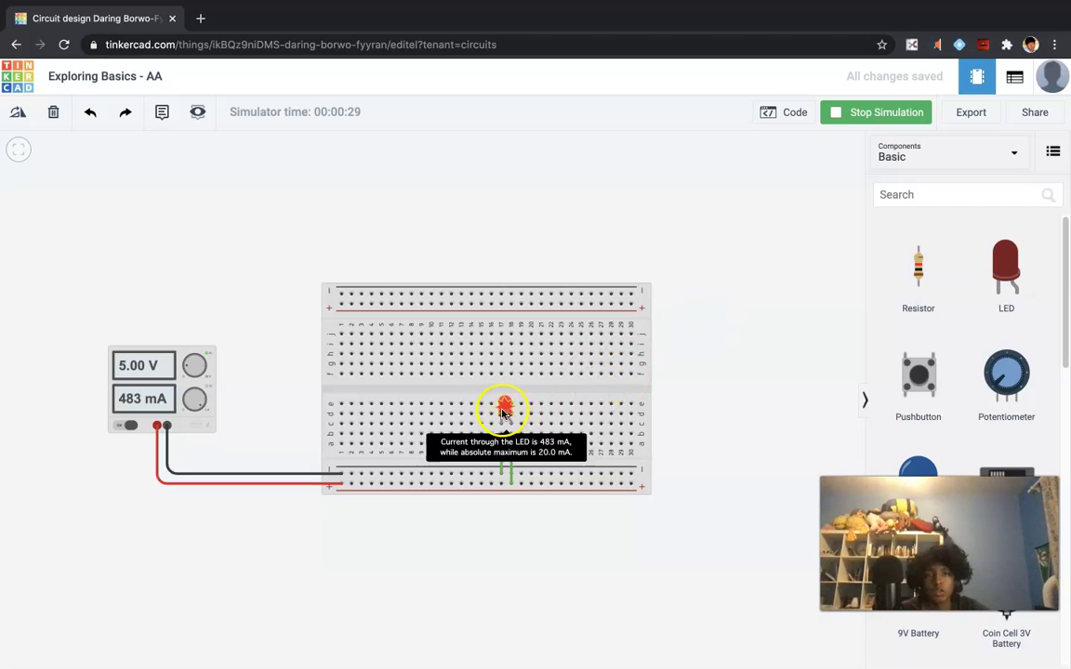
pyautogui.click(502, 409)
pyautogui.click(506, 410)
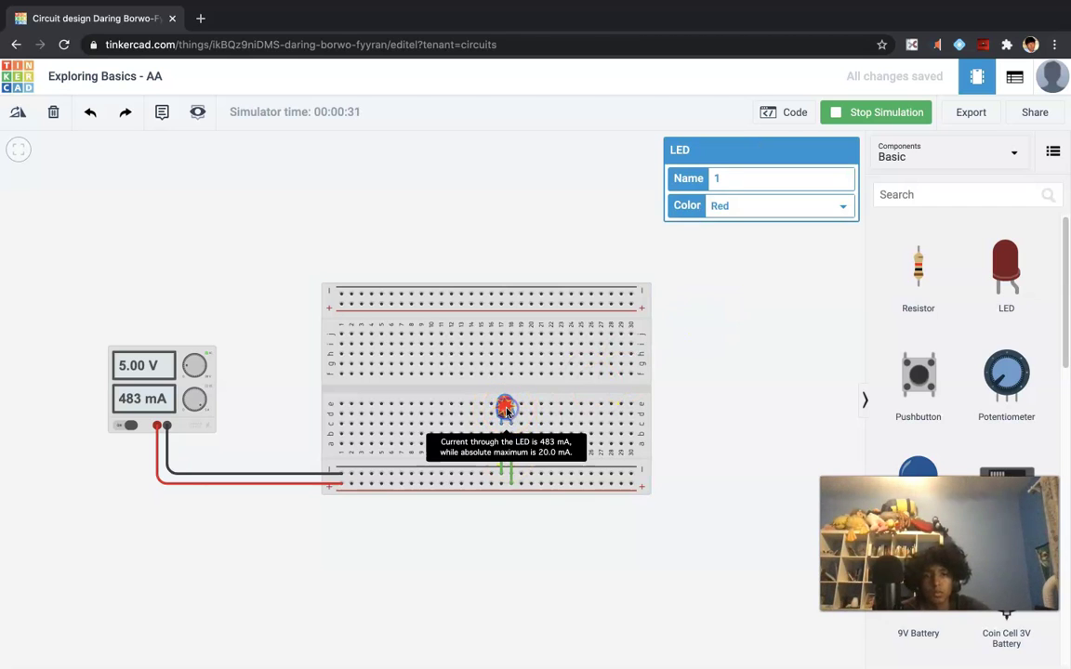
pyautogui.press('Delete')
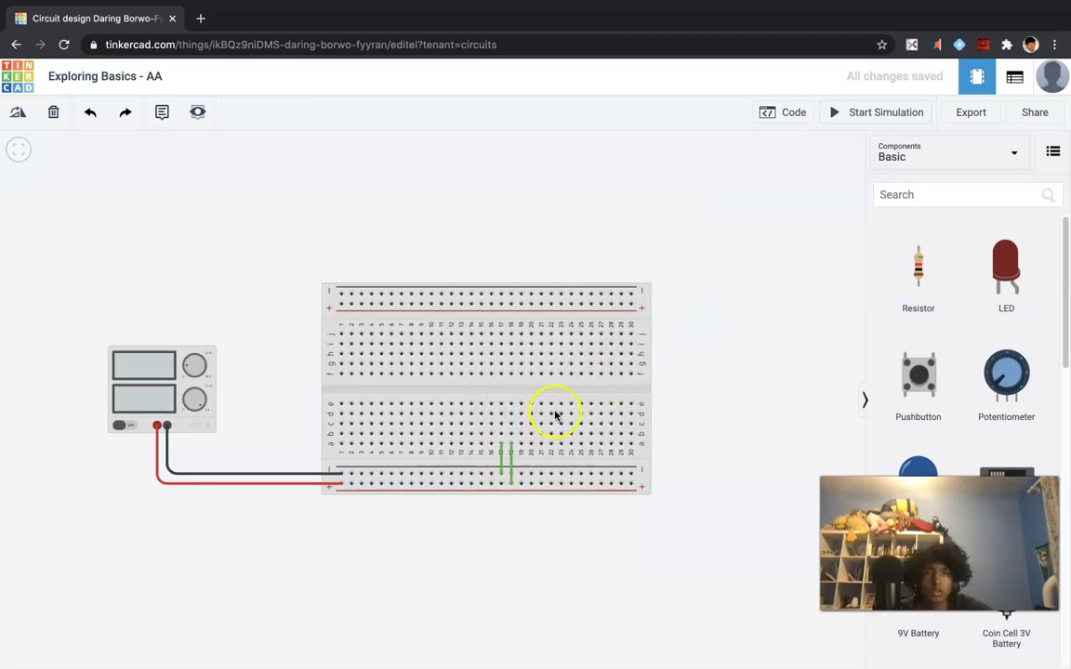
# - Delete both old green jumper wires from the breadboard
pyautogui.click(501, 458)
pyautogui.press('Escape')
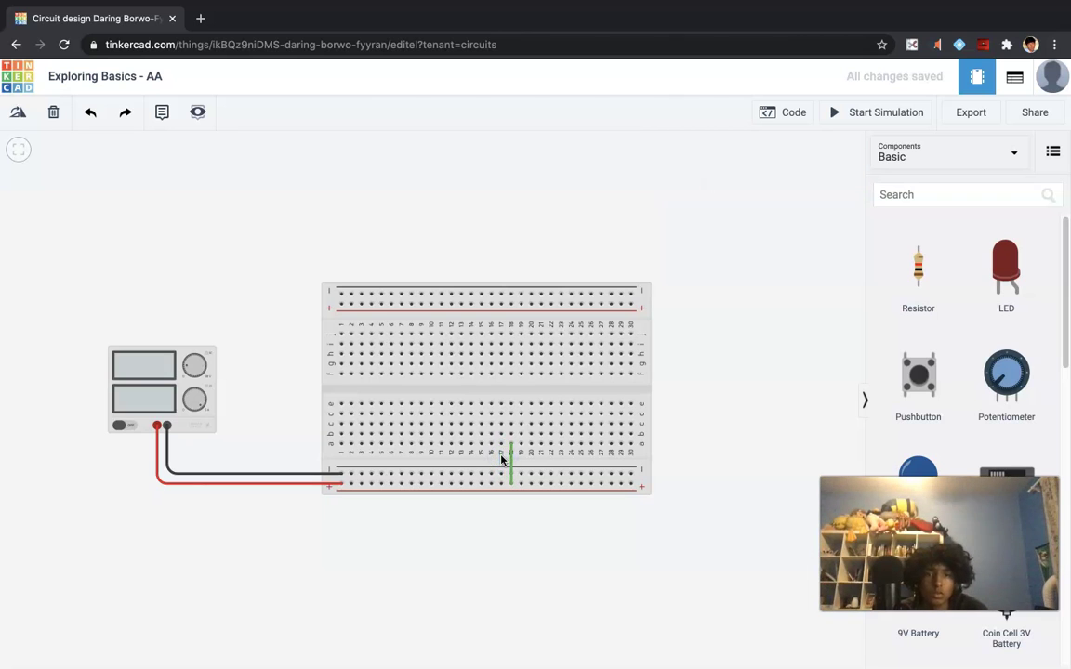
pyautogui.click(510, 460)
pyautogui.press('Delete')
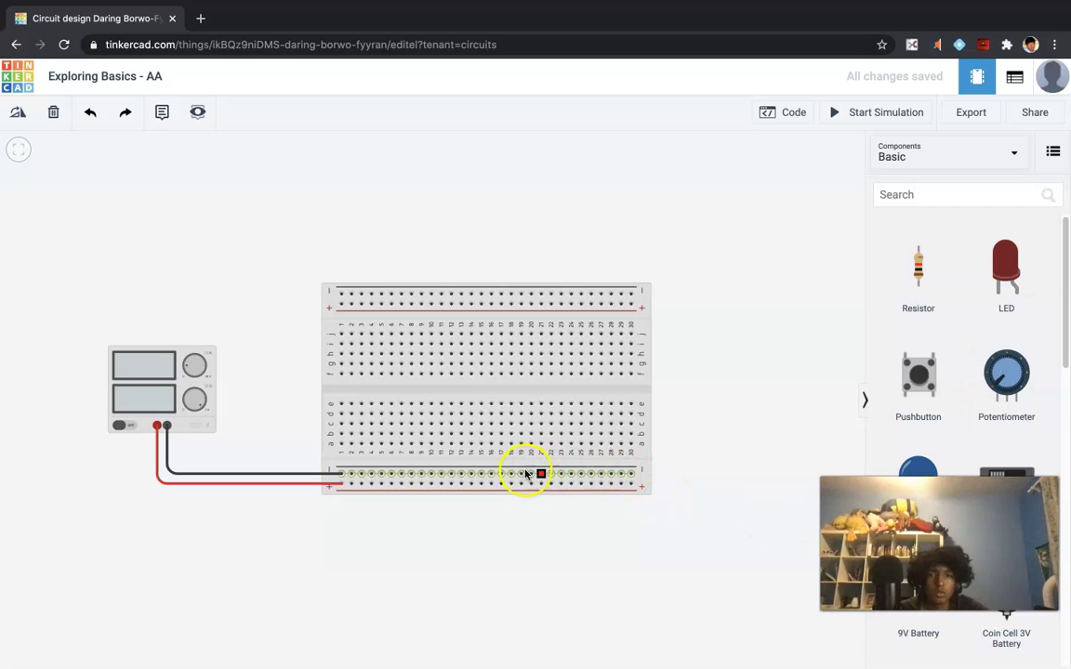
# - Draw a new wire from the bottom rail into the lower rows and place a 1 kΩ resistor
pyautogui.click(521, 484)
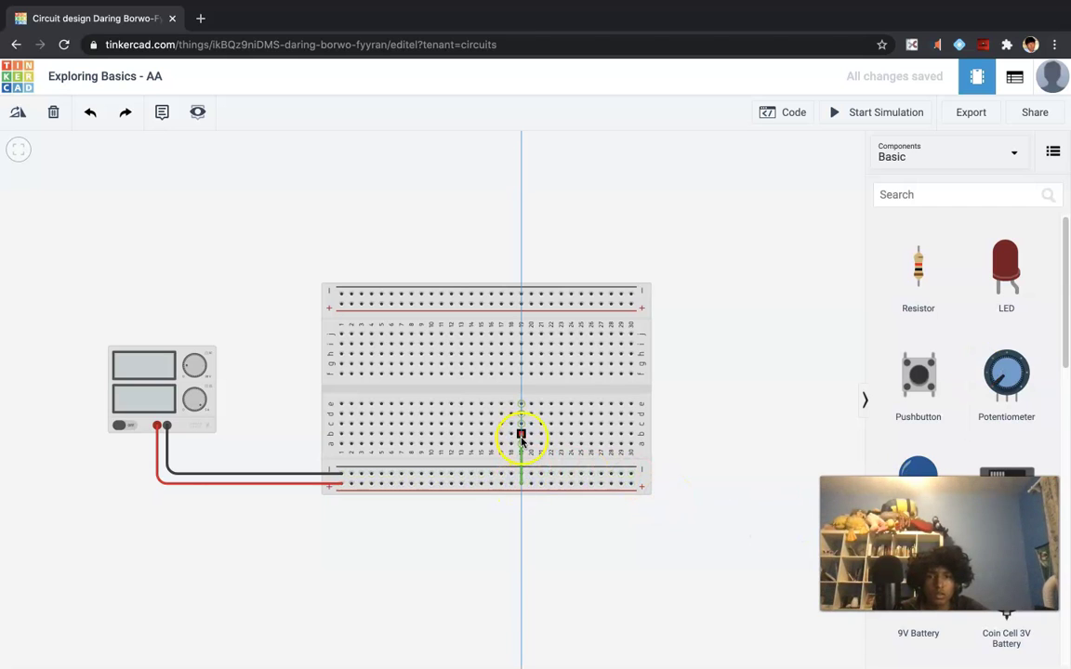
pyautogui.click(522, 444)
pyautogui.click(519, 464)
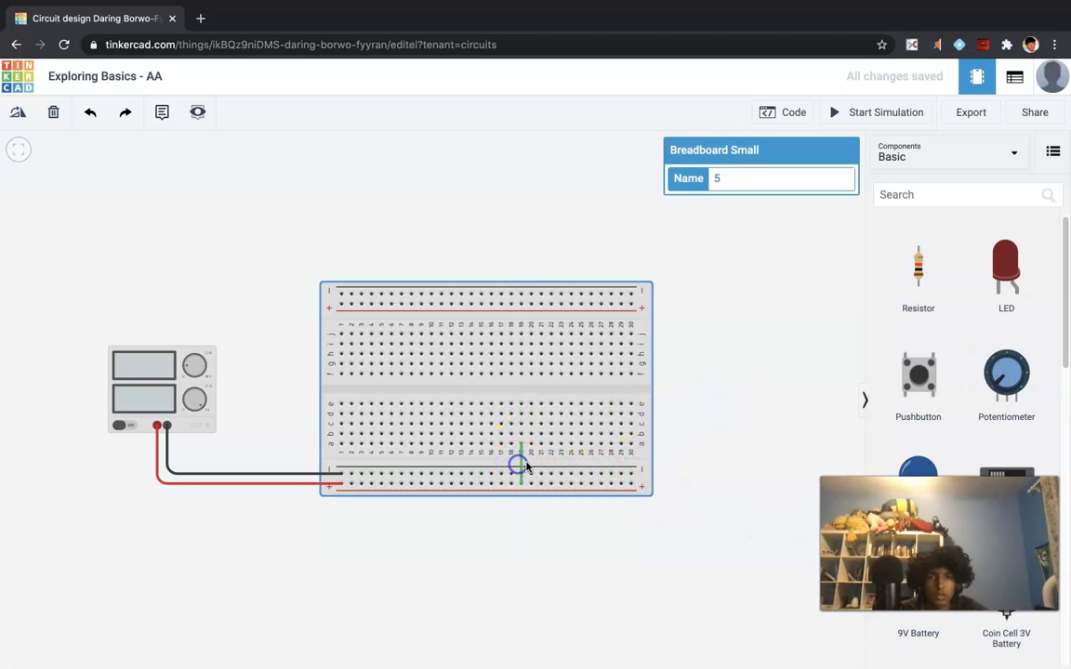
pyautogui.click(830, 321)
pyautogui.moveTo(907, 268); pyautogui.dragTo(621, 214)
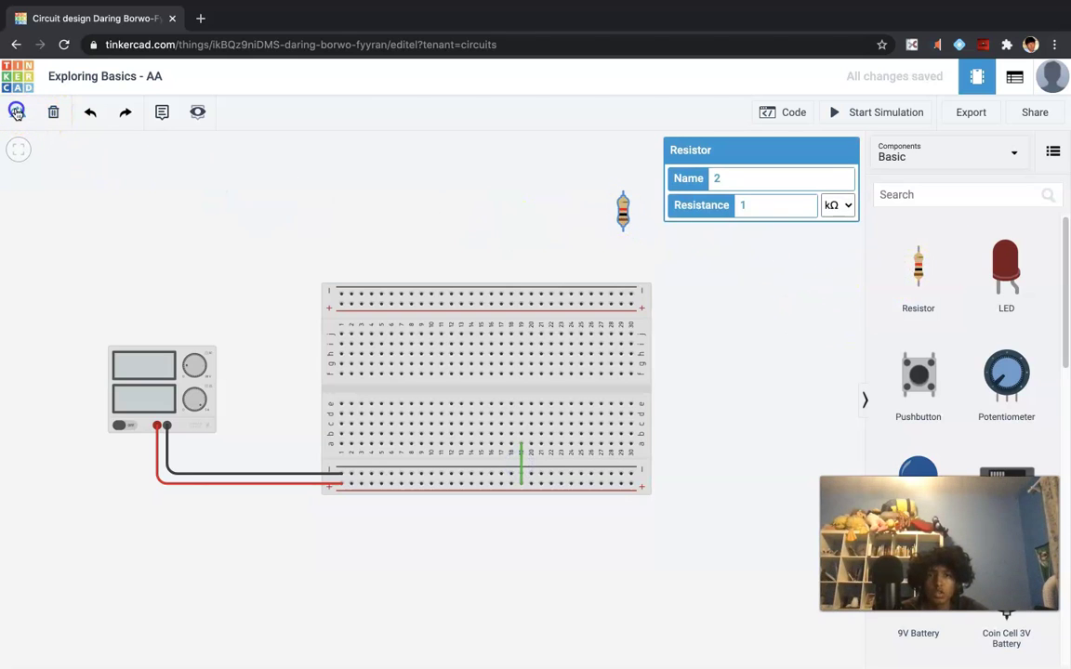
# - Rotate the resistor horizontal and set it into the breadboard's lower rows
pyautogui.click(16, 112)
pyautogui.click(528, 251)
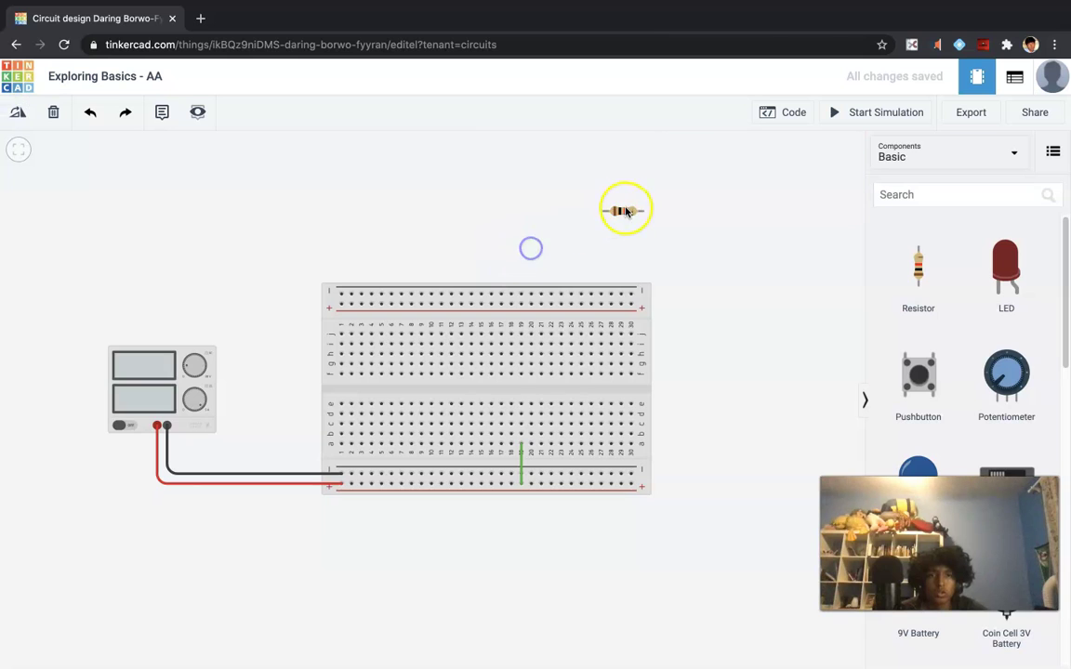
pyautogui.moveTo(626, 211); pyautogui.dragTo(503, 433)
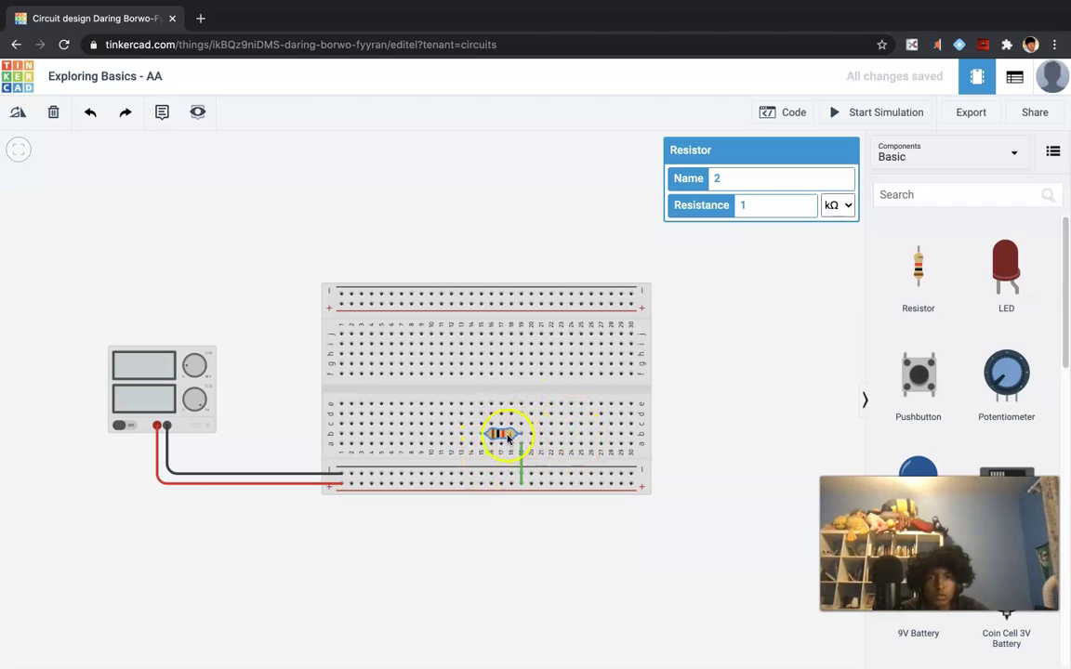
pyautogui.click(980, 311)
# - Finish the rail wire at the resistor's row and plug a red LED in beside the resistor
pyautogui.moveTo(980, 312); pyautogui.dragTo(765, 352)
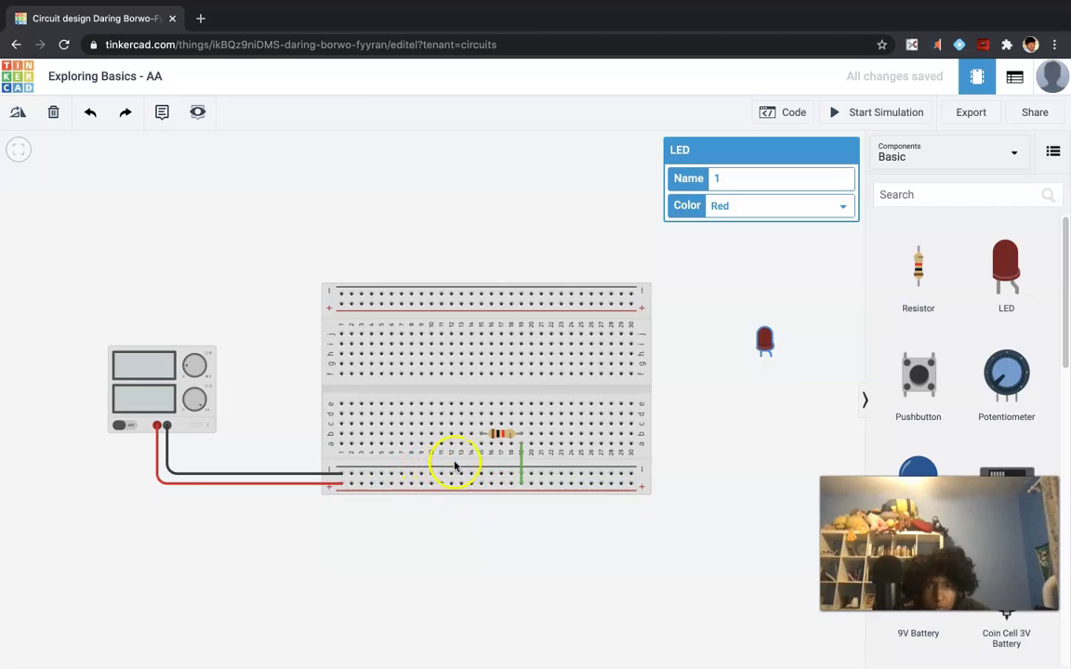
pyautogui.click(520, 444)
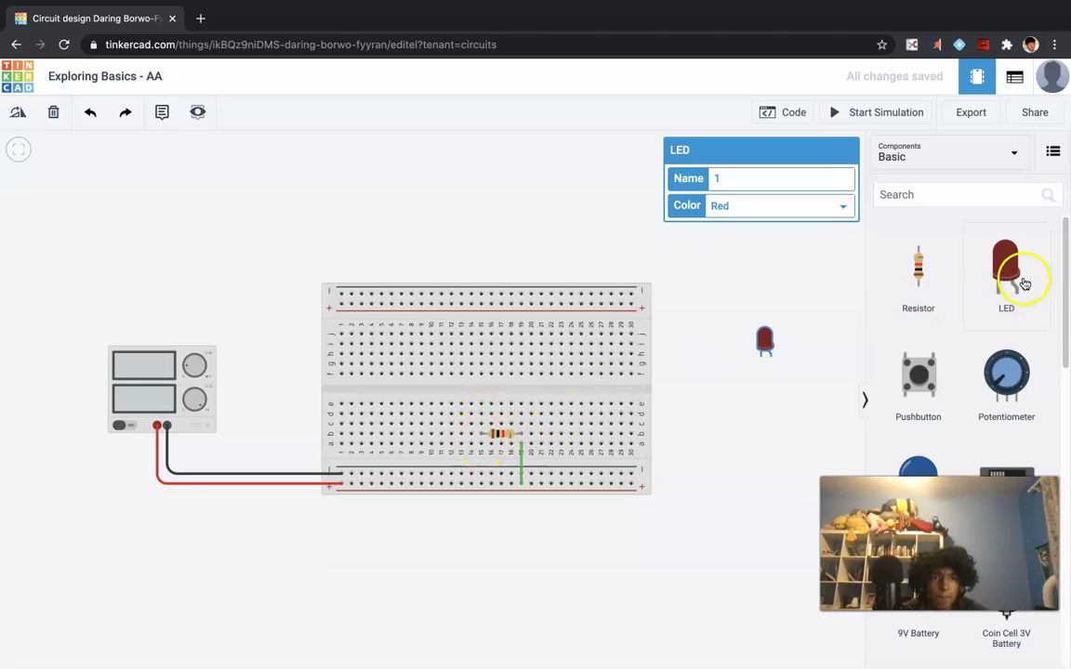
pyautogui.moveTo(762, 337); pyautogui.dragTo(472, 405)
pyautogui.click(743, 347)
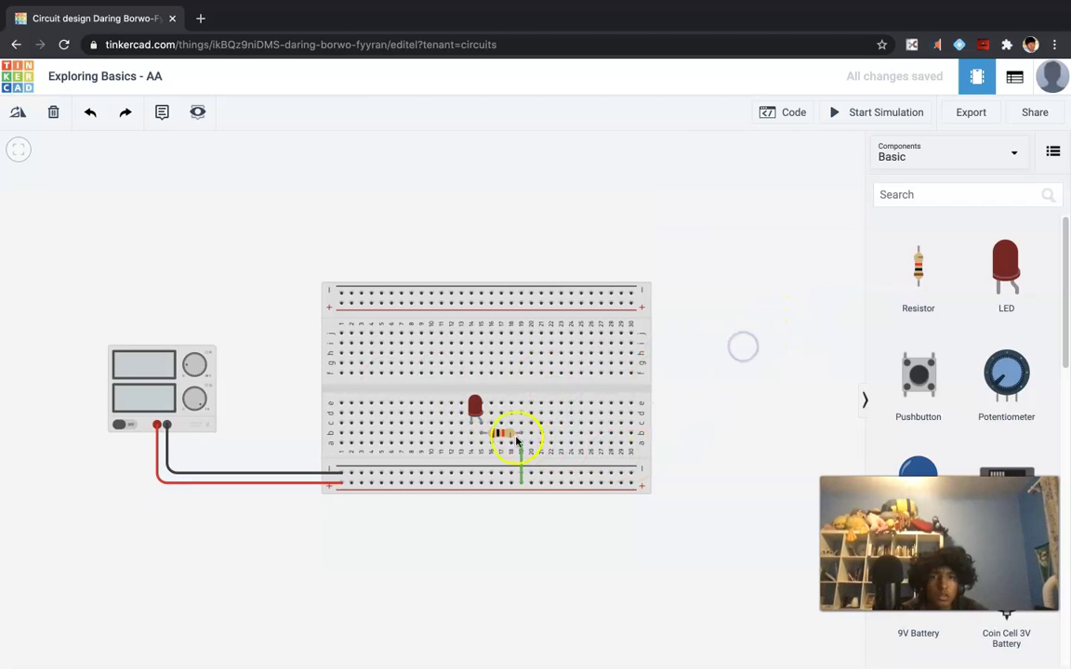
# - Draw a wire from the LED's column down to the bottom rail
pyautogui.click(473, 444)
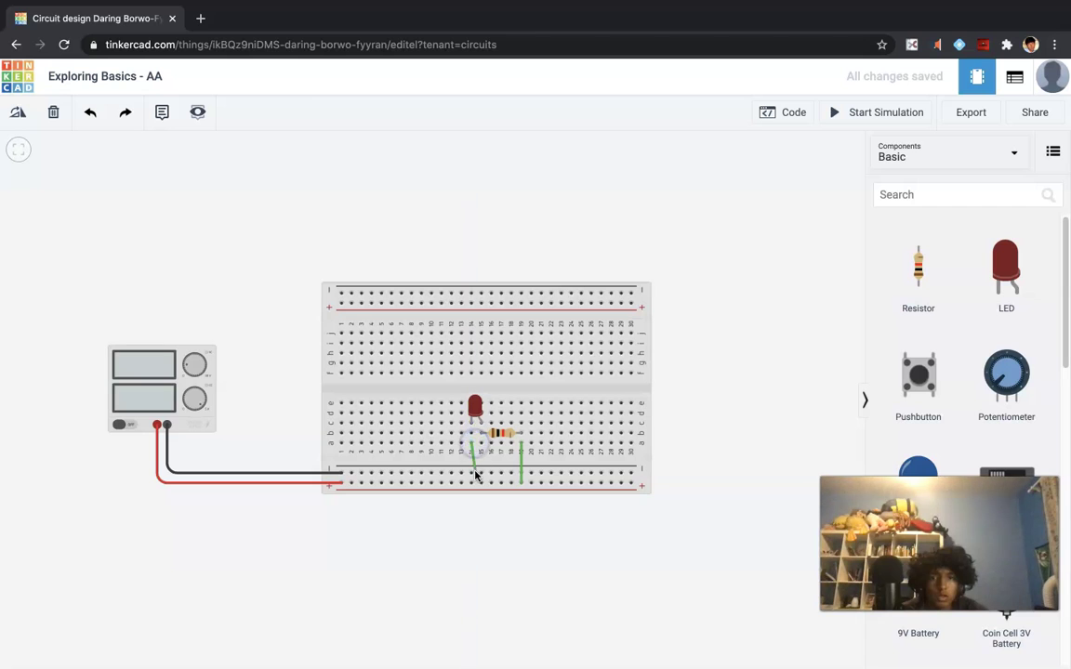
pyautogui.click(472, 473)
pyautogui.click(717, 377)
# - Recolour the resistor-side rail wire red and the LED-side wire black
pyautogui.click(521, 444)
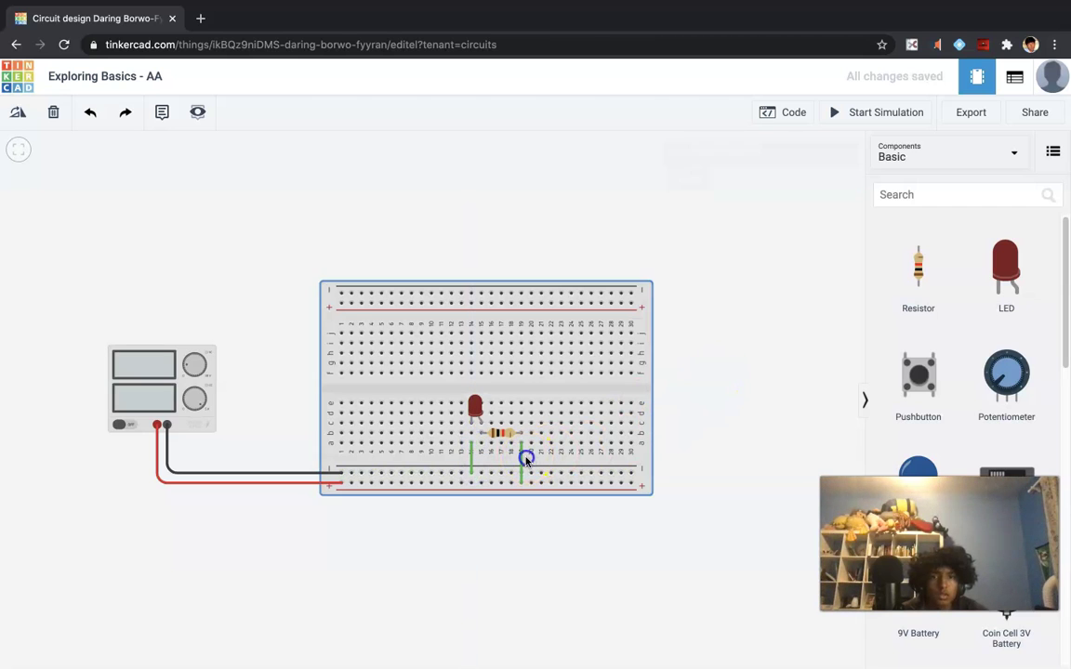
pyautogui.click(521, 480)
pyautogui.click(727, 178)
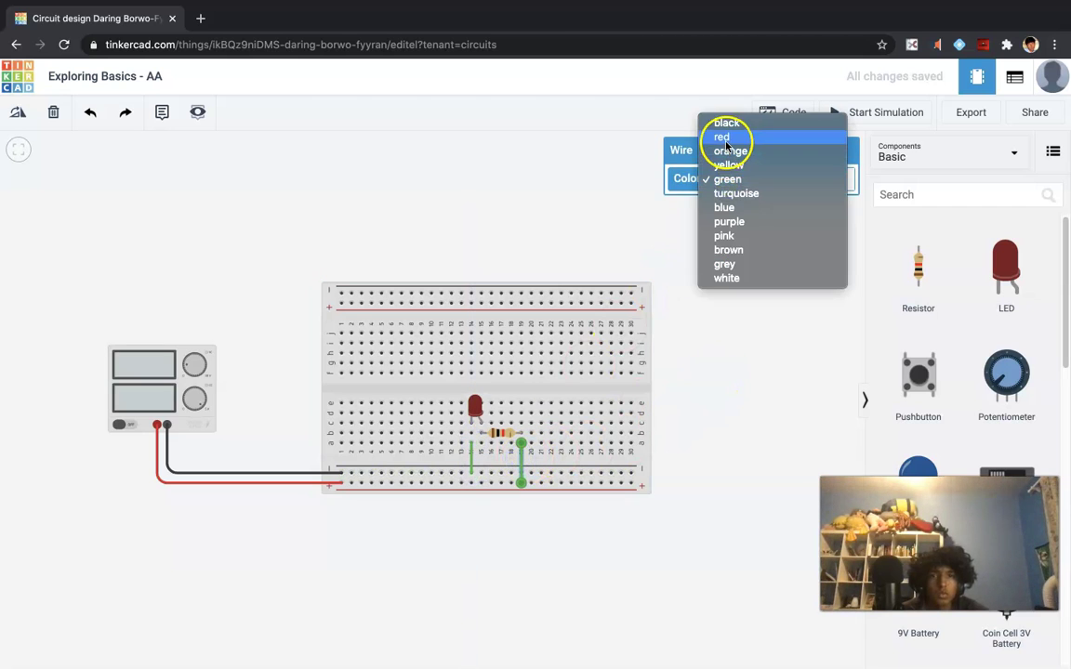
pyautogui.click(725, 137)
pyautogui.click(473, 455)
pyautogui.click(723, 181)
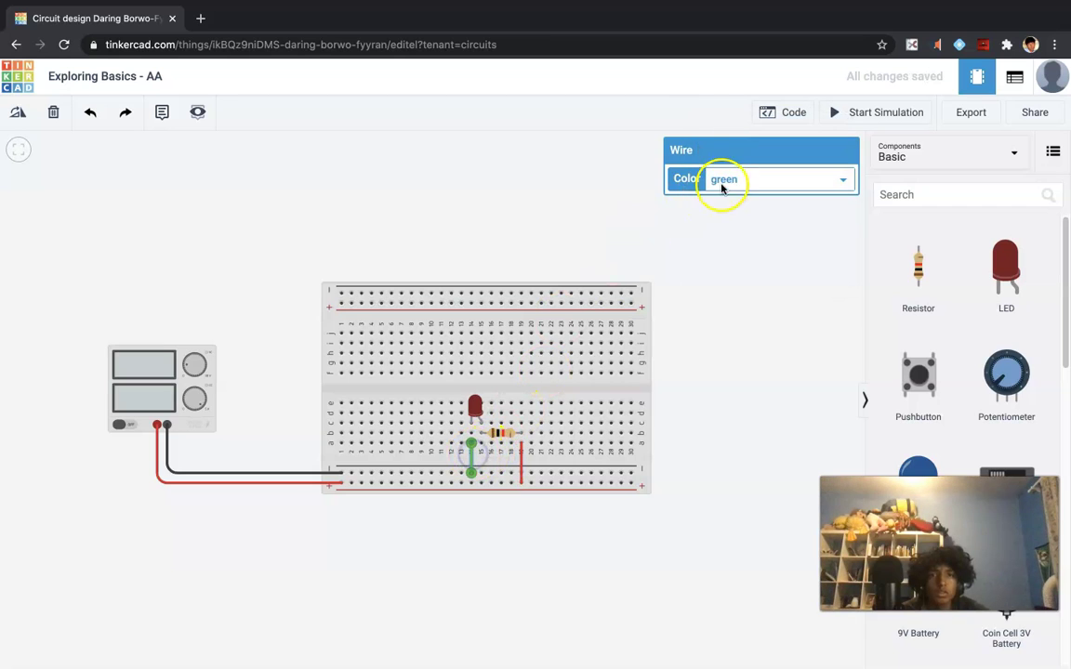
pyautogui.click(722, 121)
pyautogui.click(472, 460)
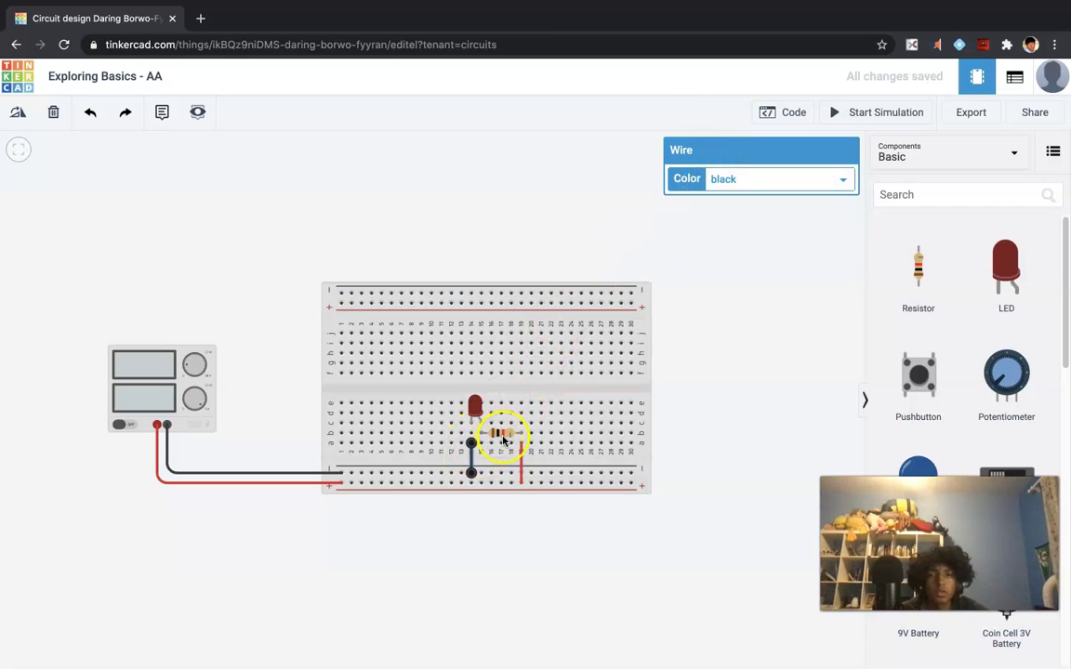
pyautogui.click(782, 327)
pyautogui.click(497, 430)
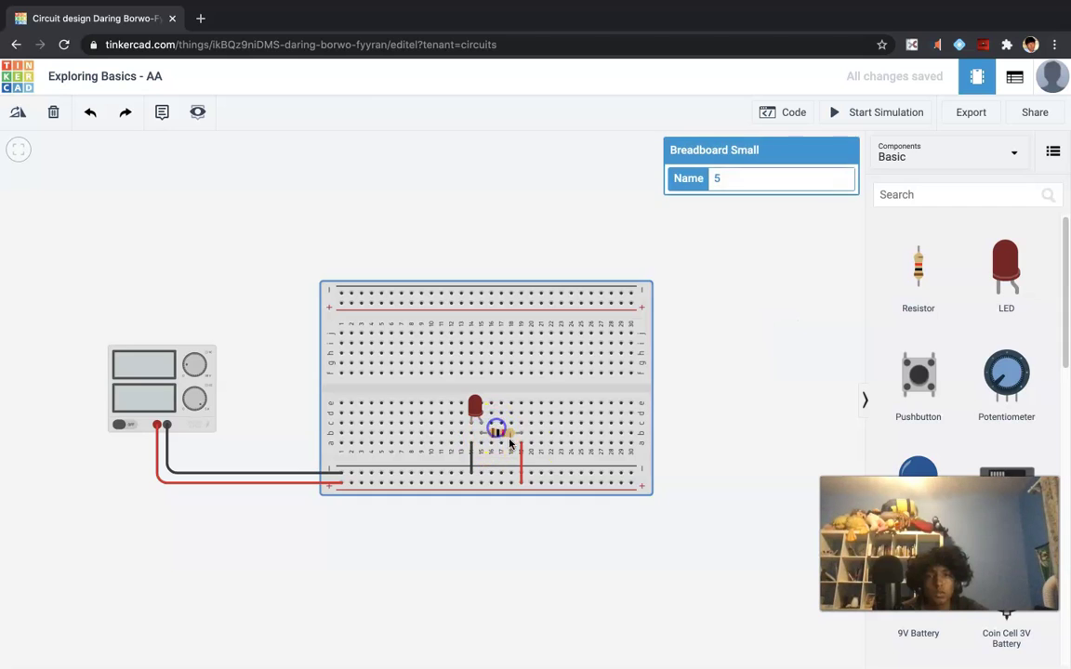
pyautogui.click(502, 435)
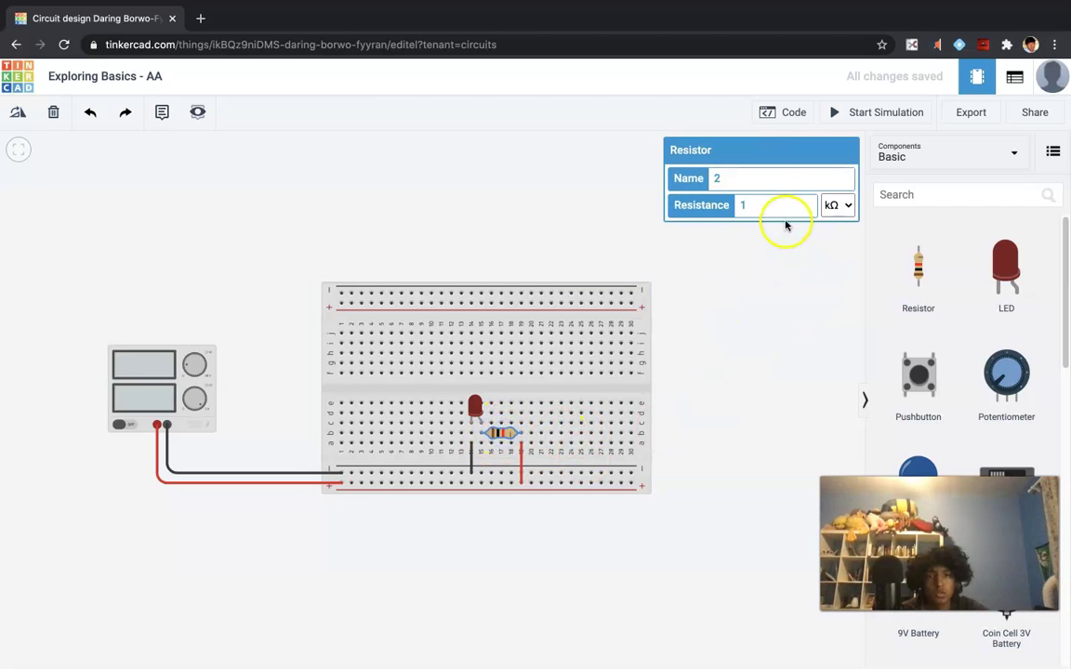
pyautogui.click(834, 205)
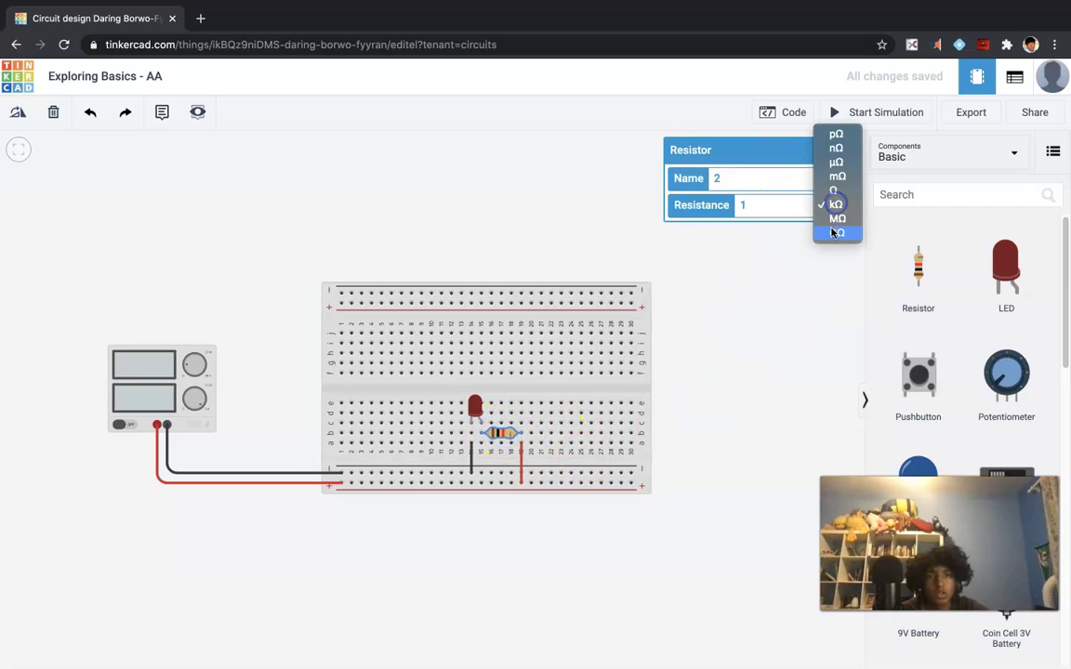
pyautogui.click(828, 206)
pyautogui.doubleClick(765, 206)
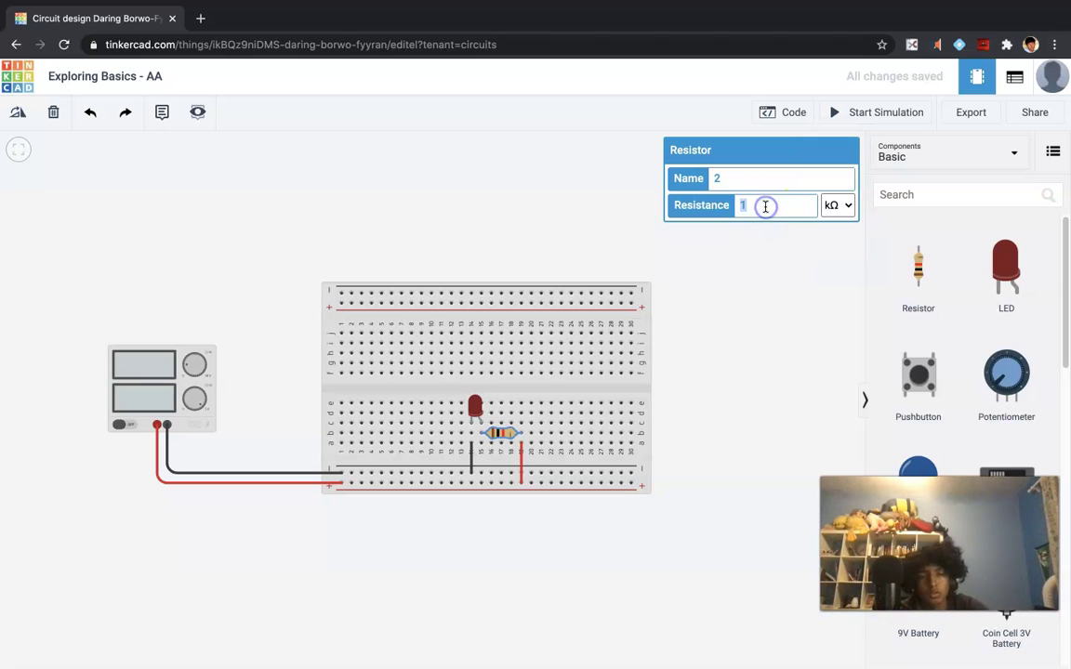
pyautogui.write('2')
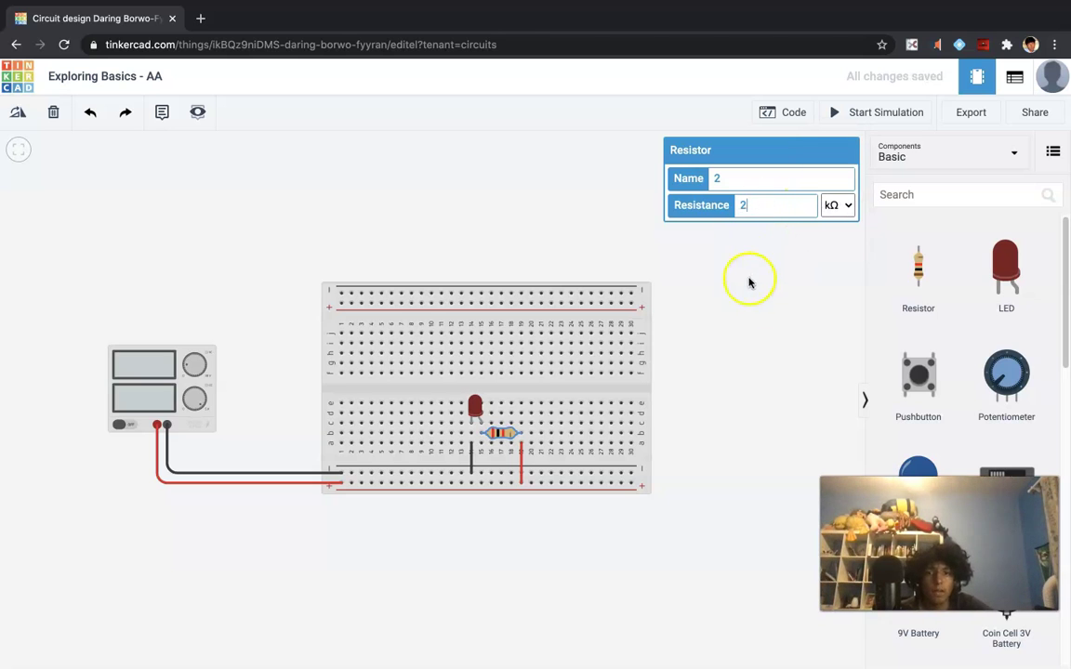
pyautogui.click(748, 298)
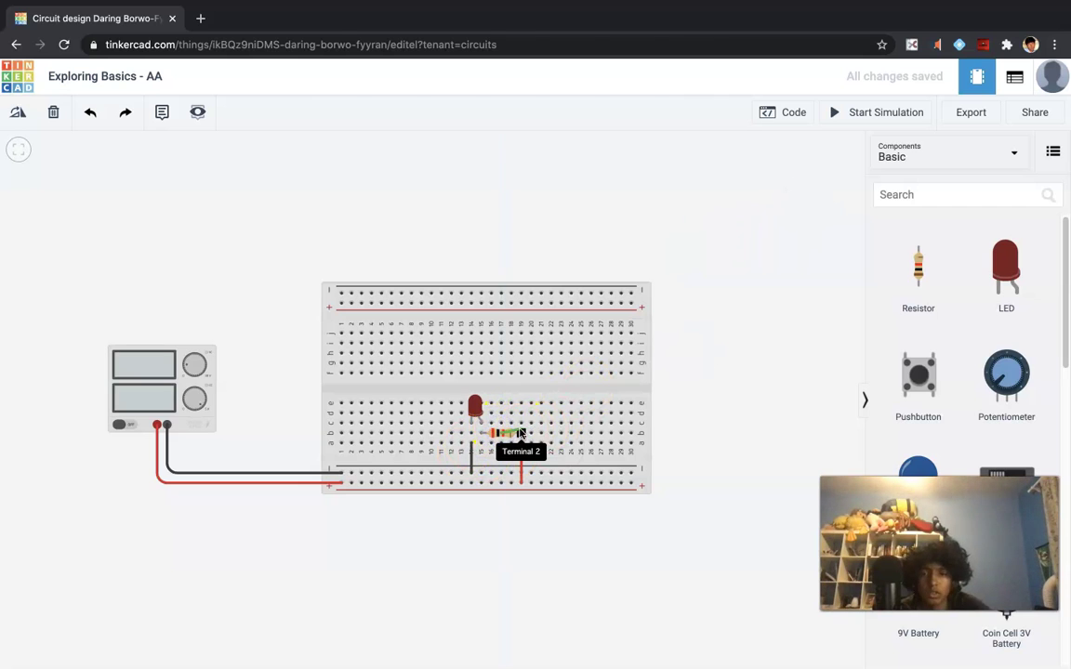
pyautogui.moveTo(519, 433)
pyautogui.mouseDown()
pyautogui.moveTo(657, 522)
pyautogui.moveTo(536, 437)
pyautogui.mouseUp()
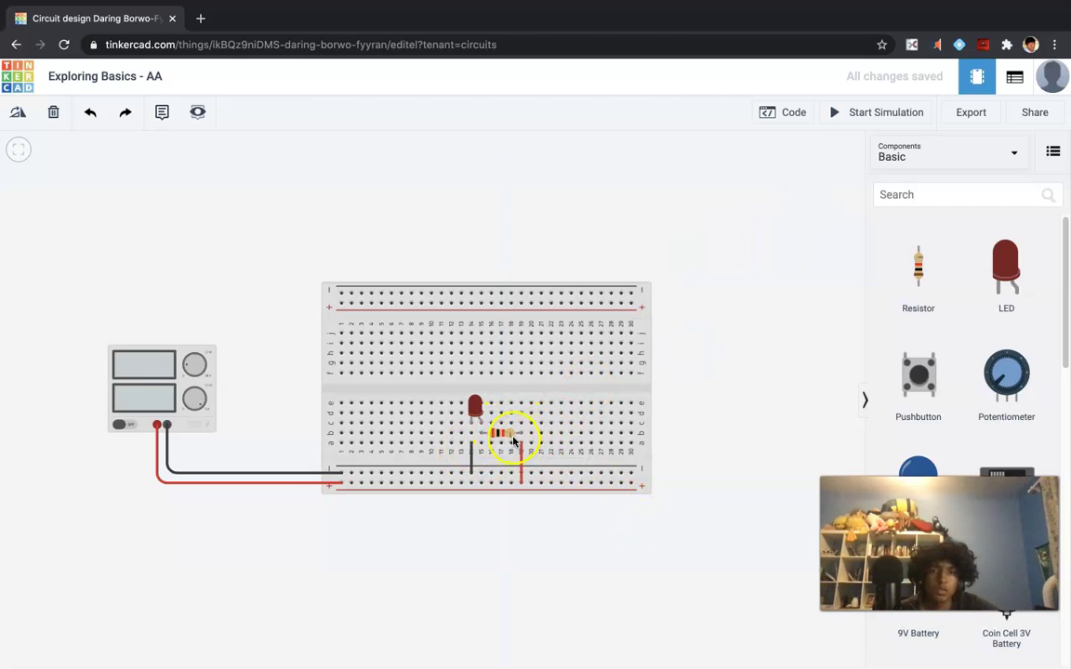
pyautogui.click(512, 442)
pyautogui.click(768, 201)
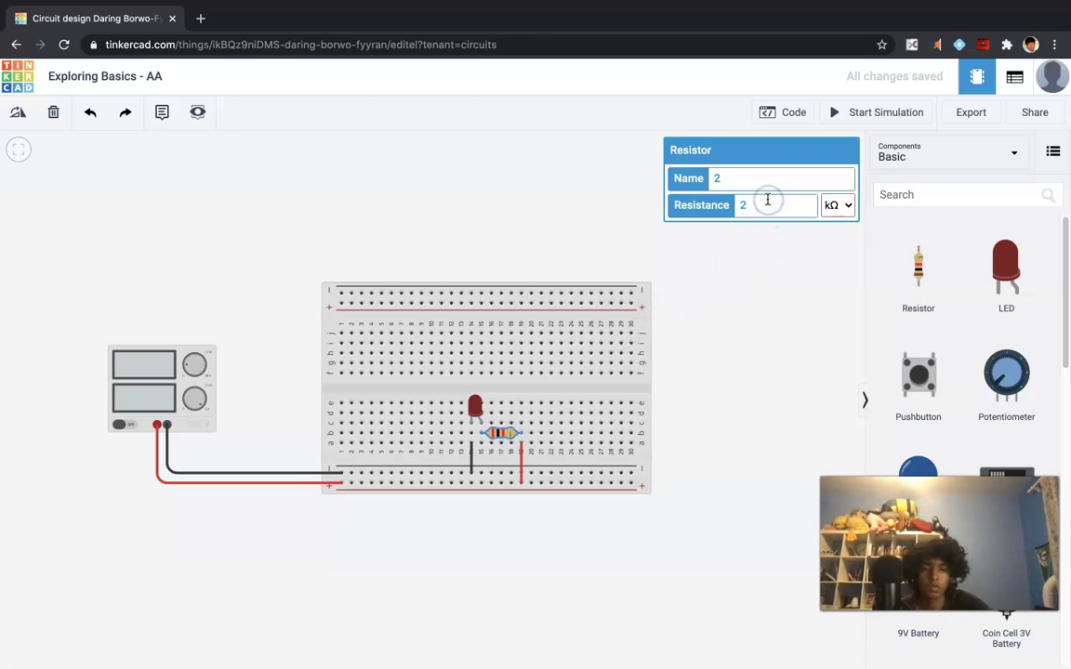
pyautogui.press('BackSpace')
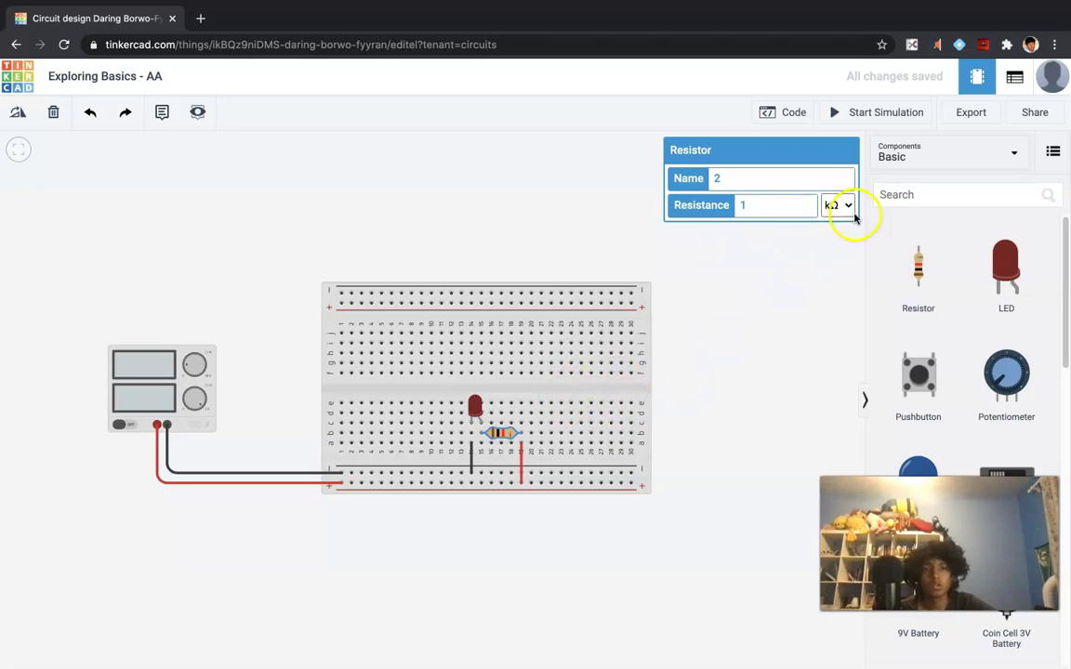
pyautogui.click(785, 282)
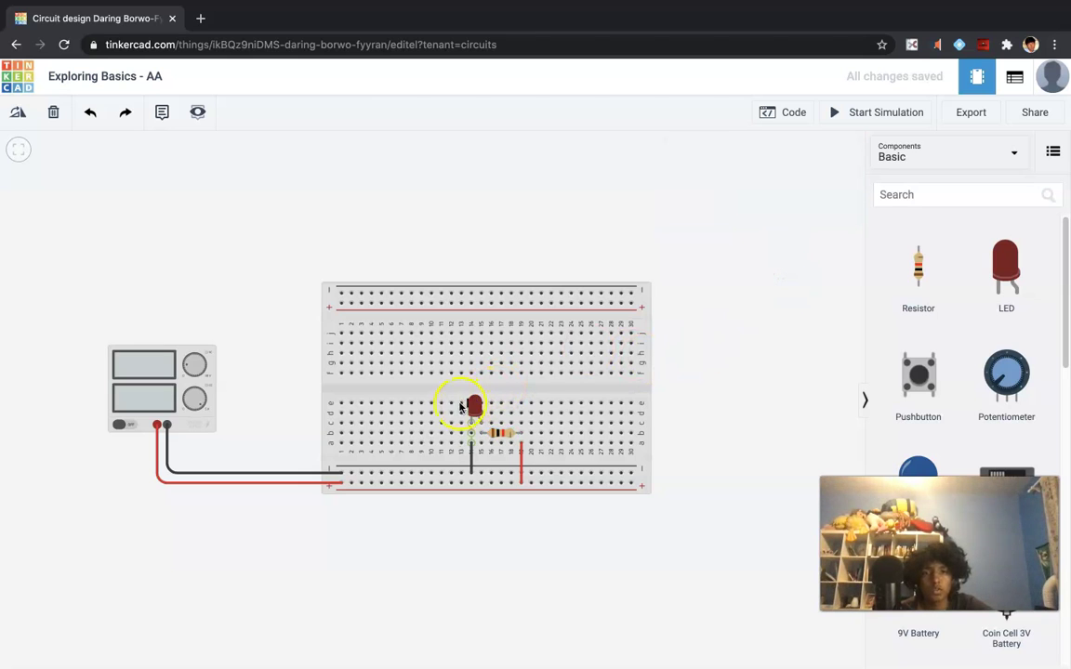
pyautogui.click(870, 113)
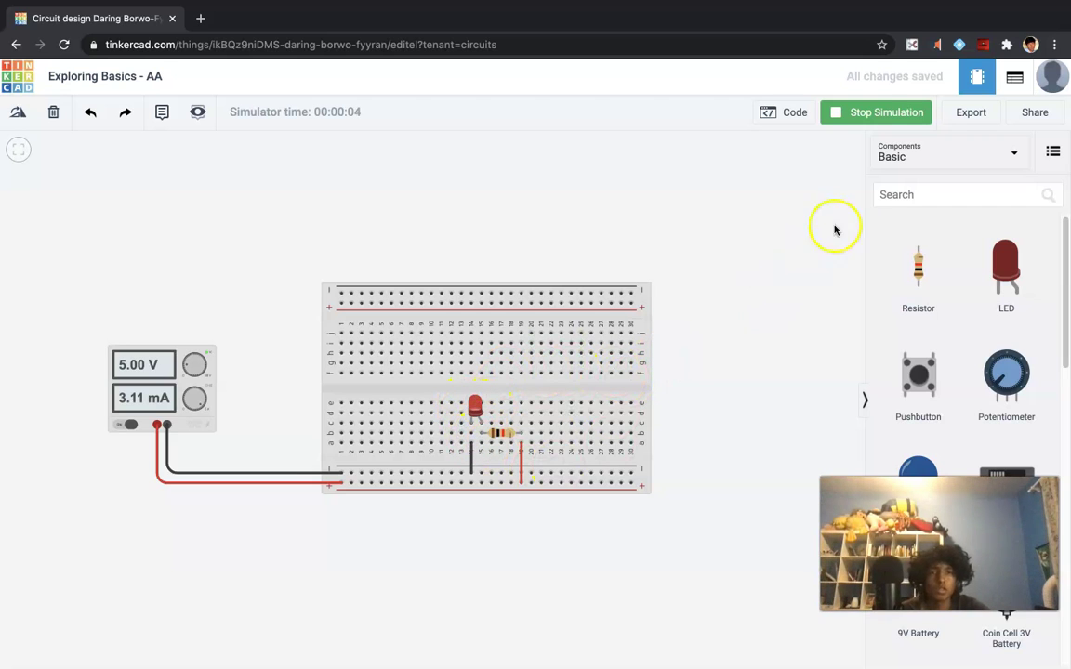
pyautogui.click(856, 112)
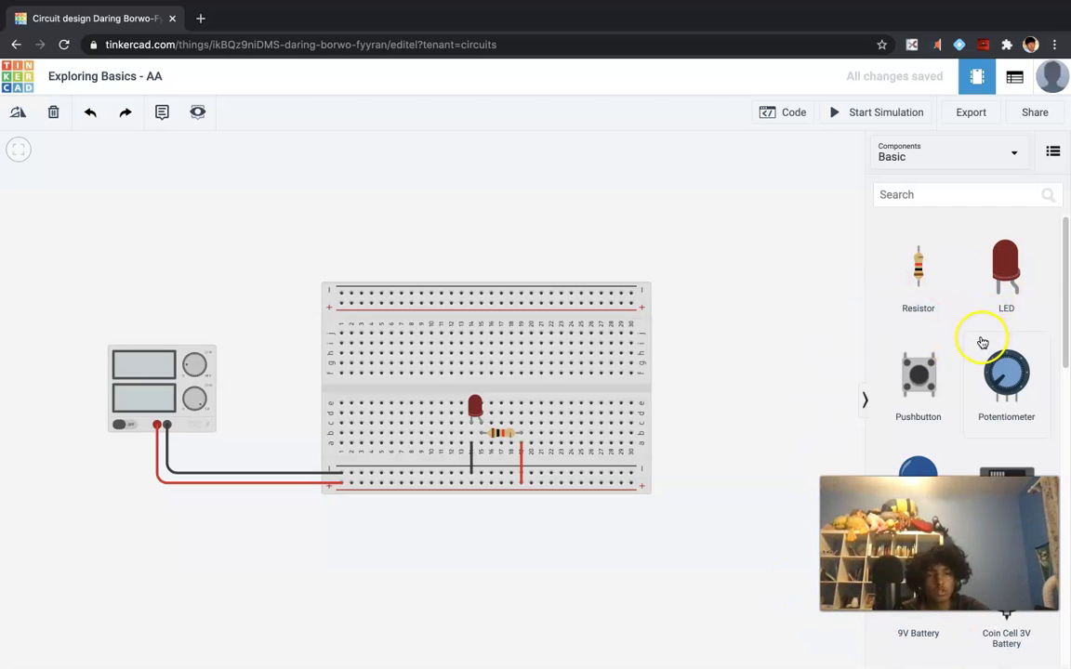
# - Drag a Multimeter from the Basic components list onto the canvas above the breadboard
pyautogui.scroll(-10, 976, 376)
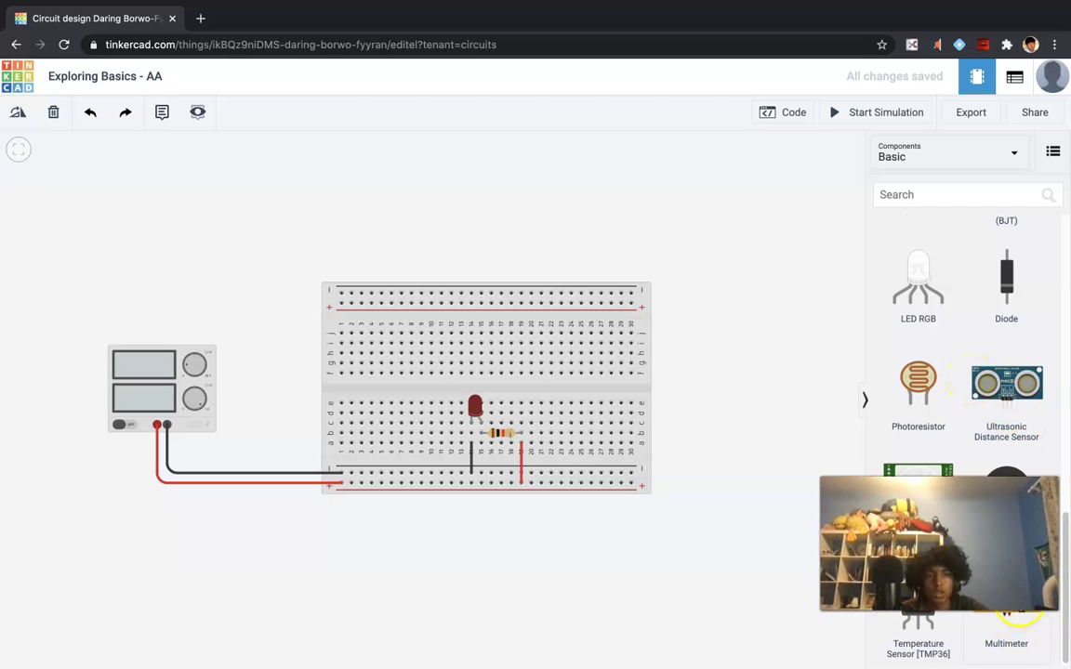
pyautogui.moveTo(1007, 595); pyautogui.dragTo(688, 234)
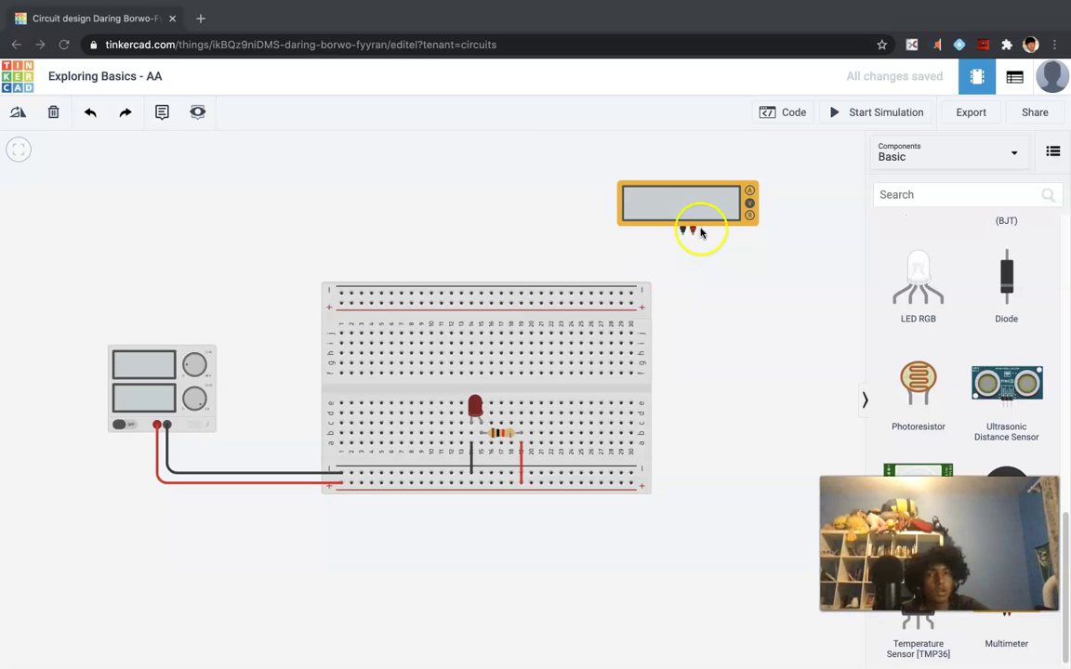
# - Wire the multimeter's positive probe to the resistor's right end and its negative probe to the LED-resistor row
pyautogui.click(691, 233)
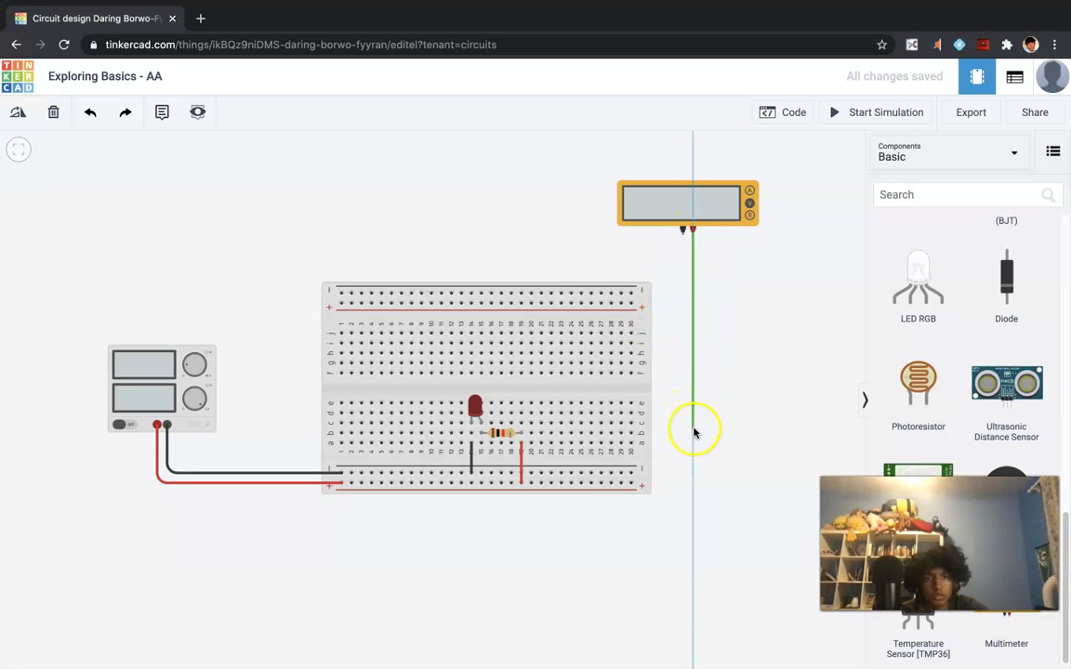
pyautogui.click(692, 429)
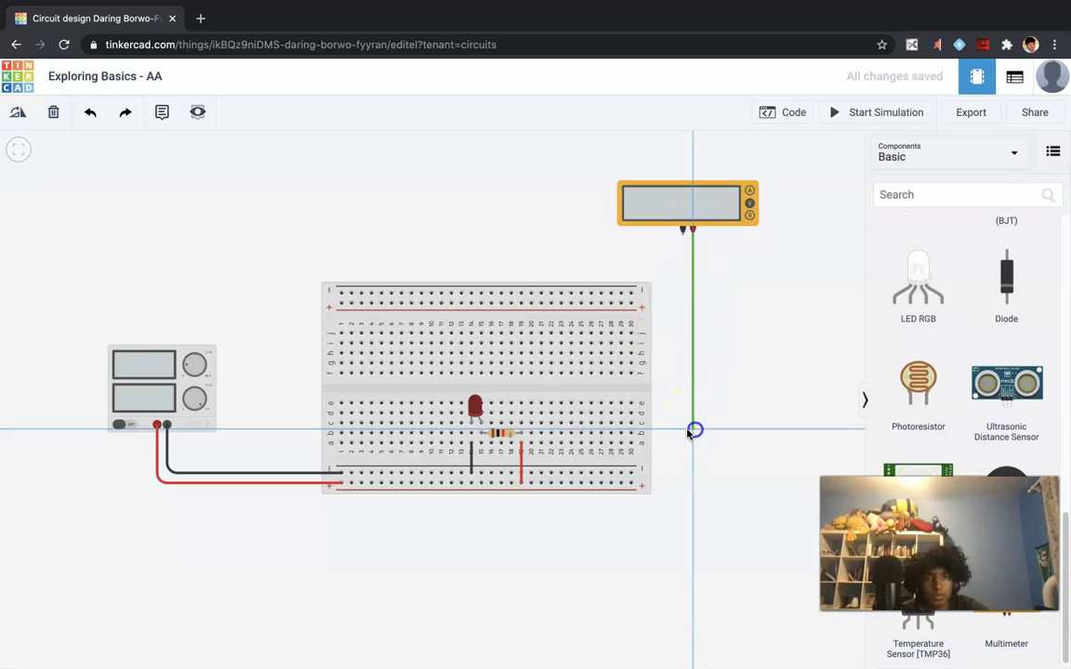
pyautogui.click(520, 435)
pyautogui.click(681, 232)
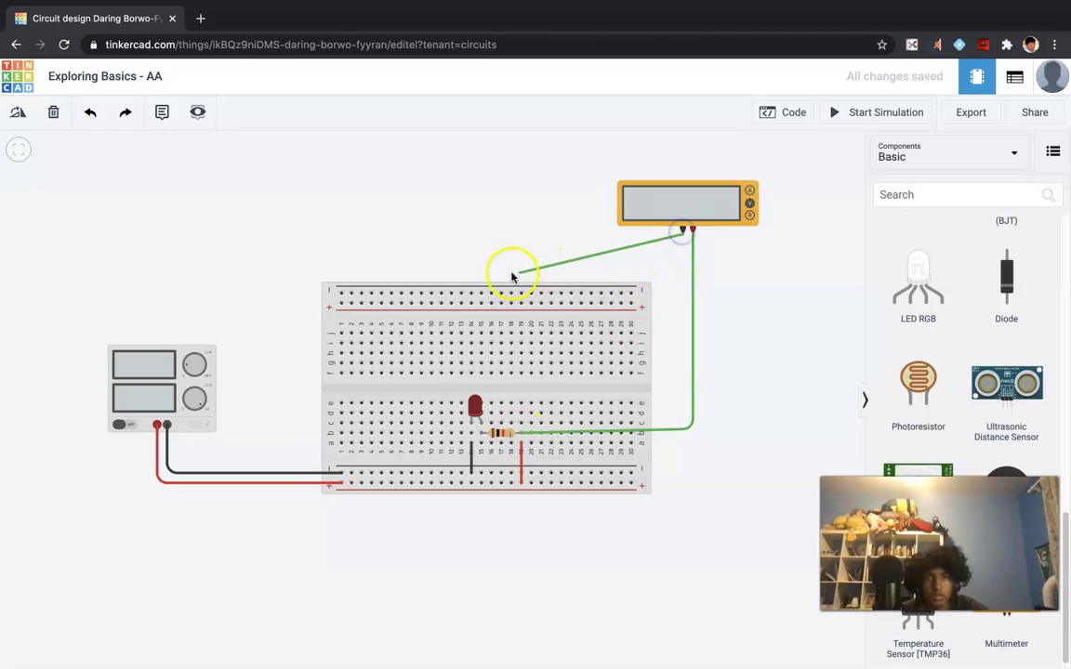
pyautogui.click(462, 233)
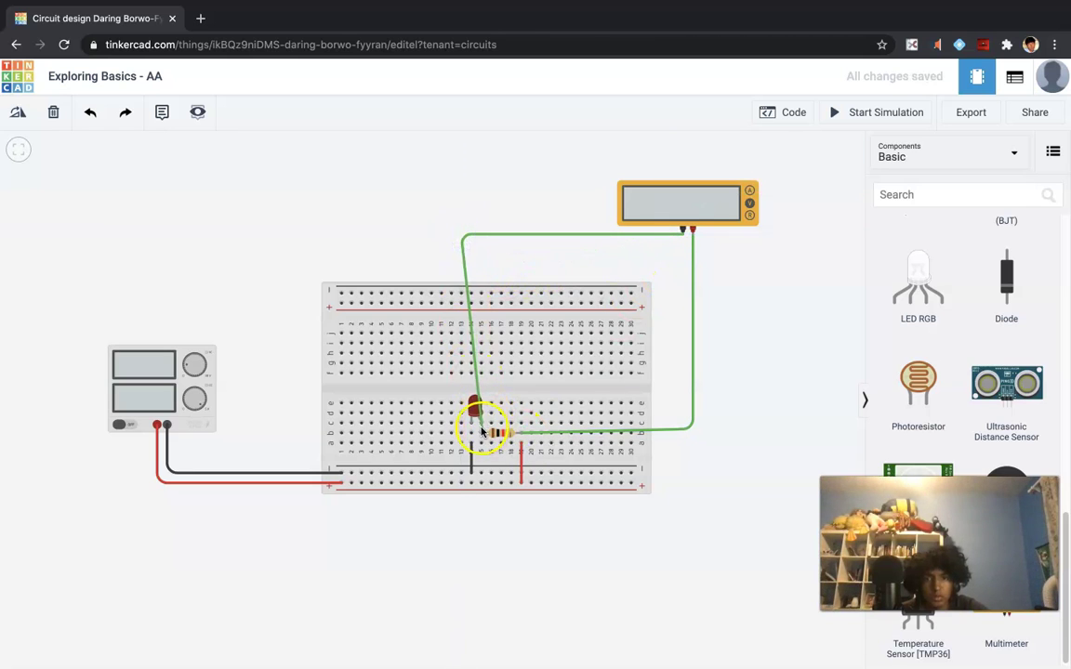
pyautogui.click(481, 433)
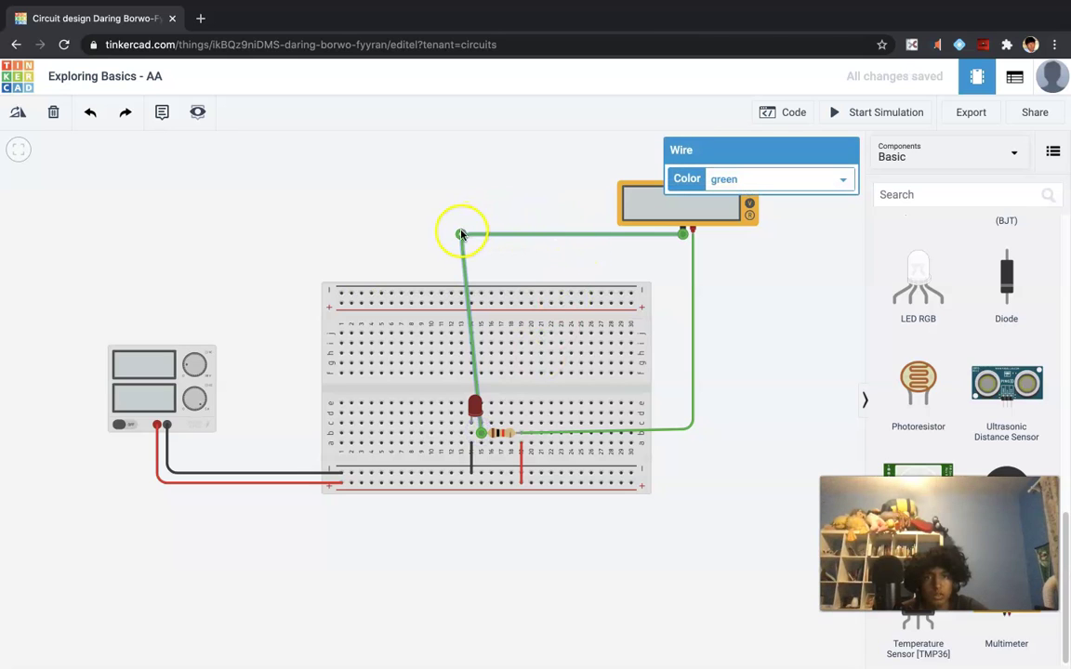
pyautogui.moveTo(462, 235); pyautogui.dragTo(480, 238)
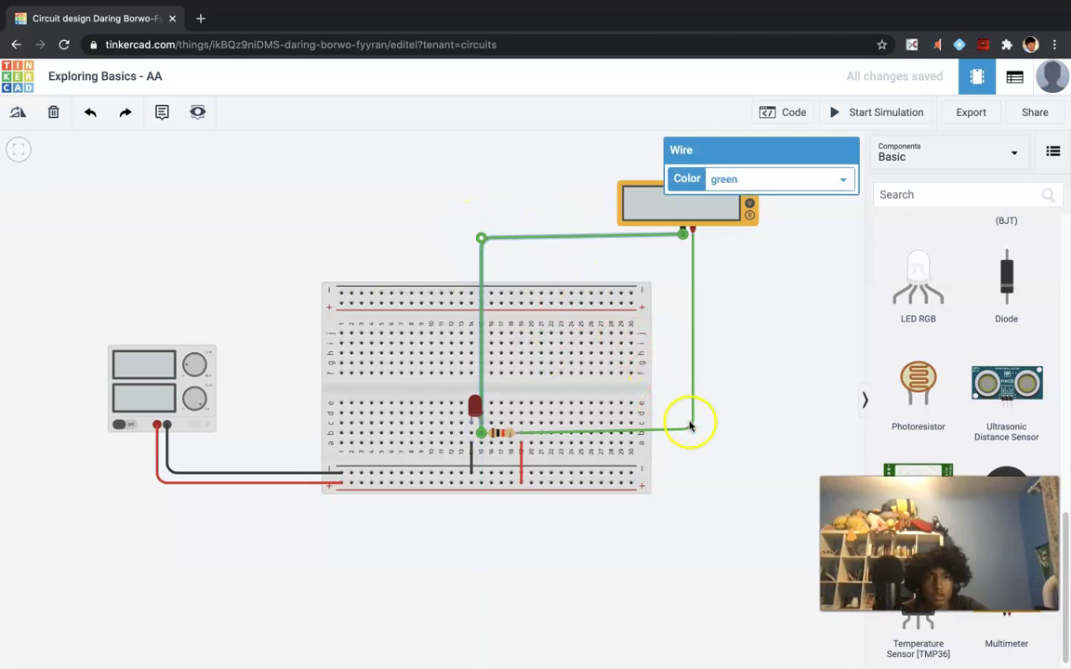
# - Square up the corners of both multimeter wires beside and above the breadboard
pyautogui.click(689, 425)
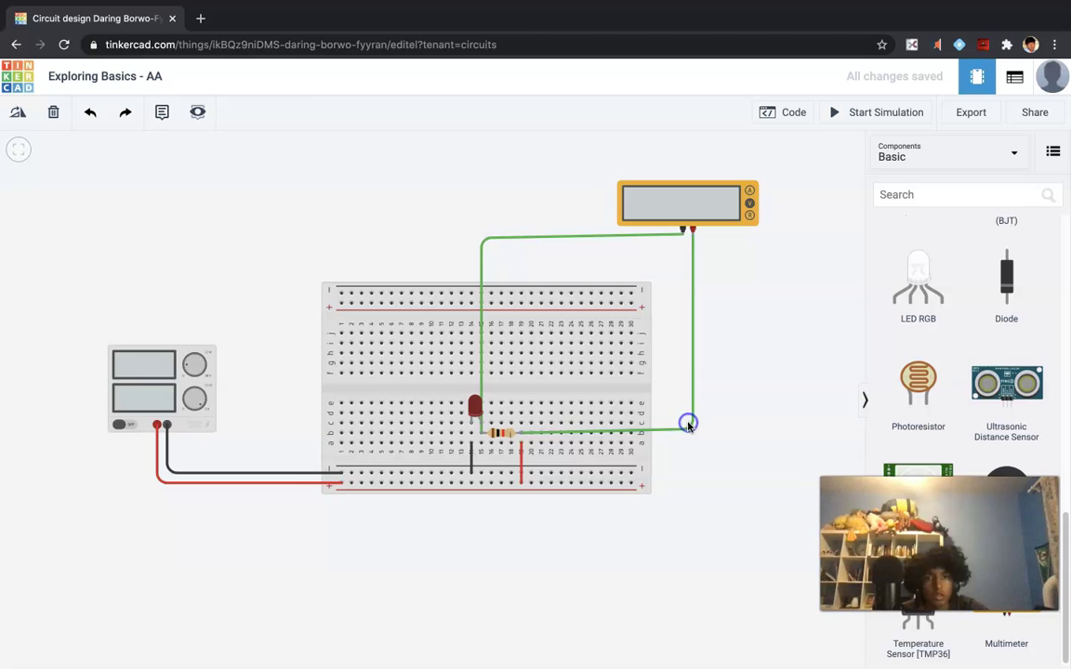
pyautogui.click(691, 429)
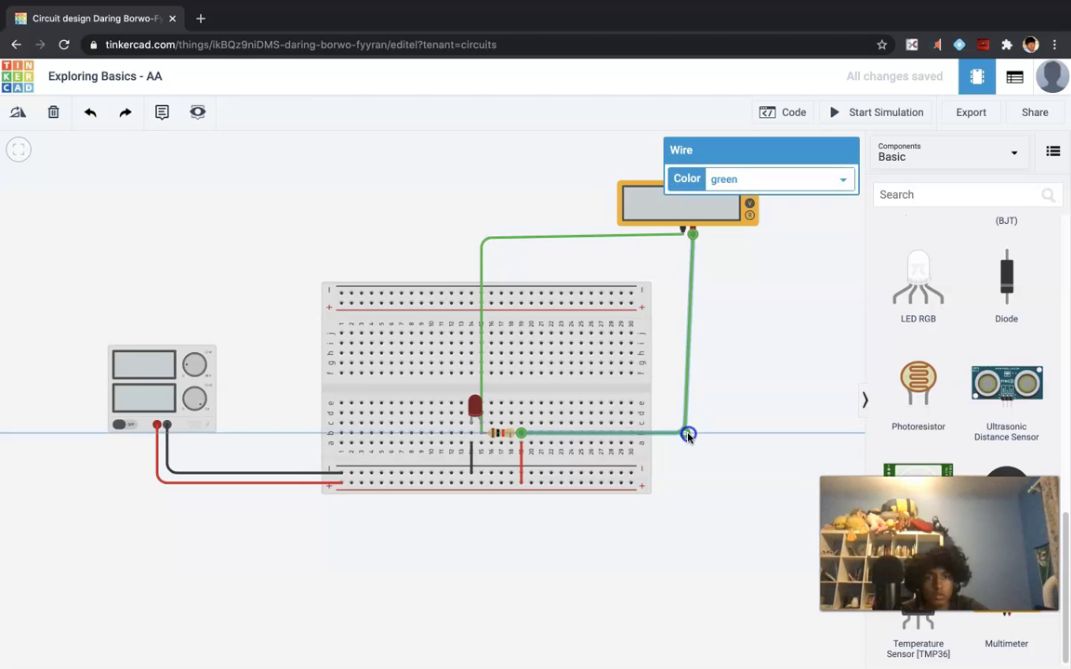
pyautogui.moveTo(688, 434); pyautogui.dragTo(692, 432)
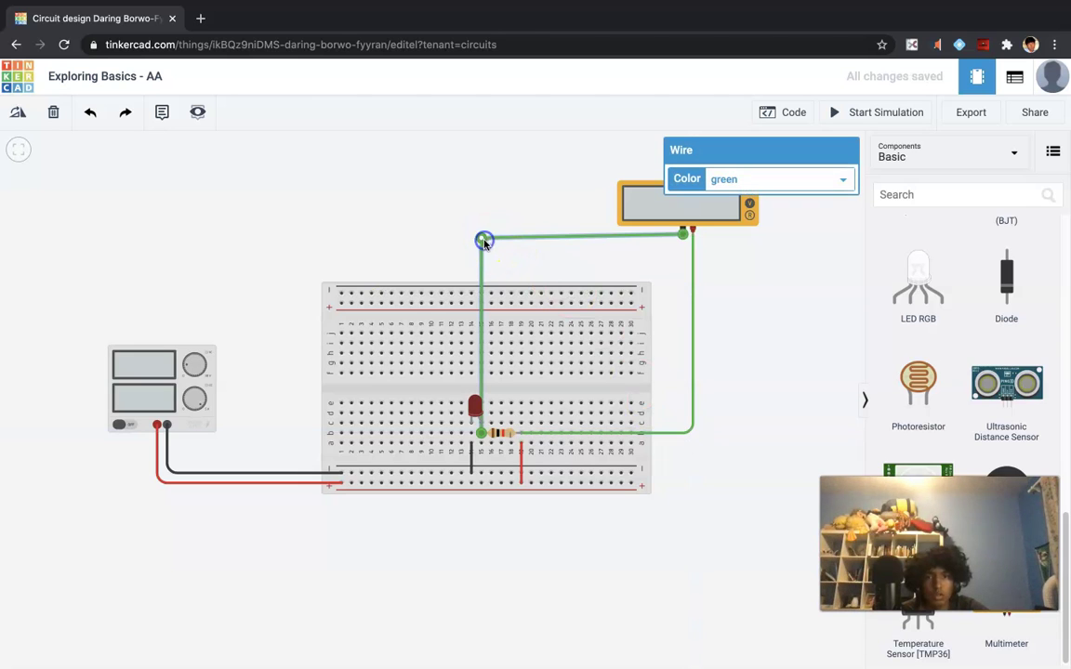
pyautogui.moveTo(484, 243); pyautogui.dragTo(481, 234)
# - Colour the resistor-side lead red and the negative-probe lead black
pyautogui.click(694, 270)
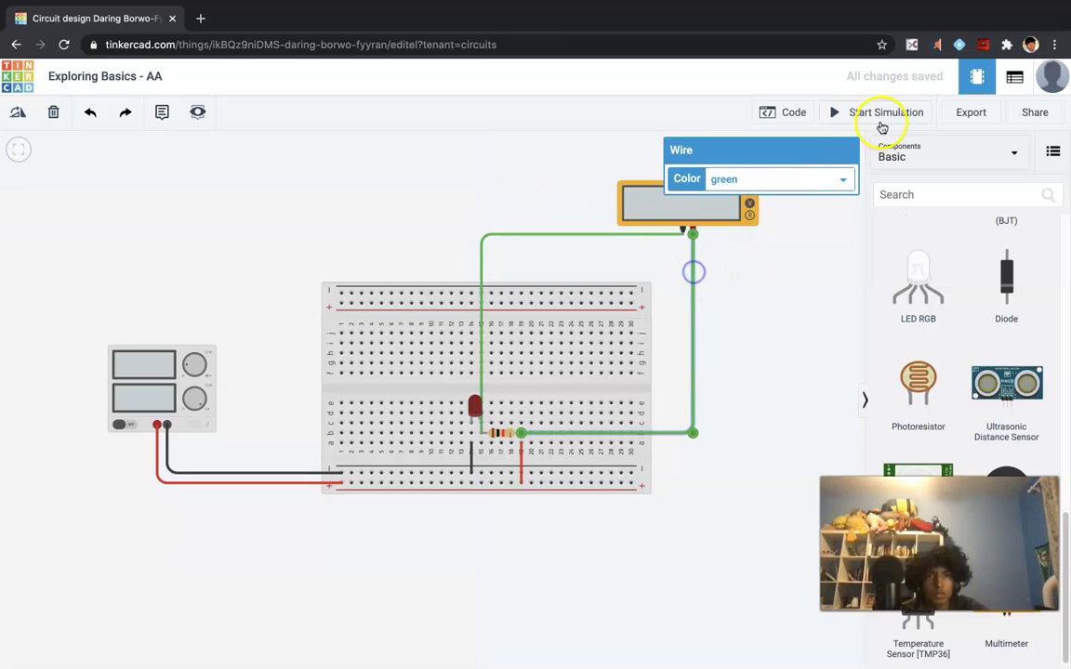
pyautogui.click(822, 179)
pyautogui.click(734, 138)
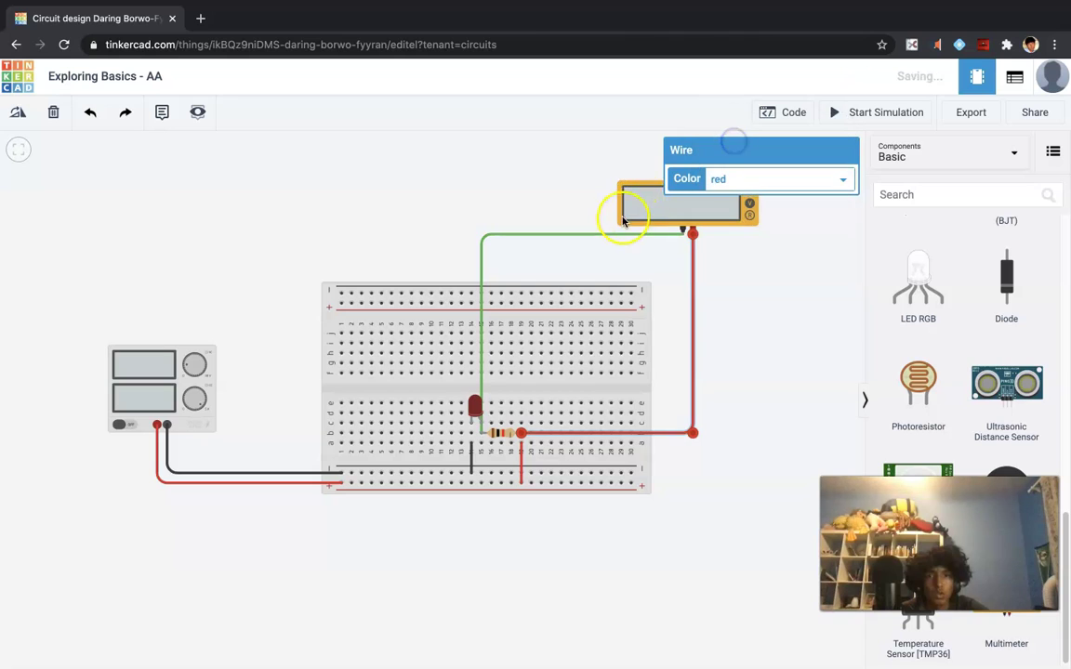
pyautogui.click(603, 233)
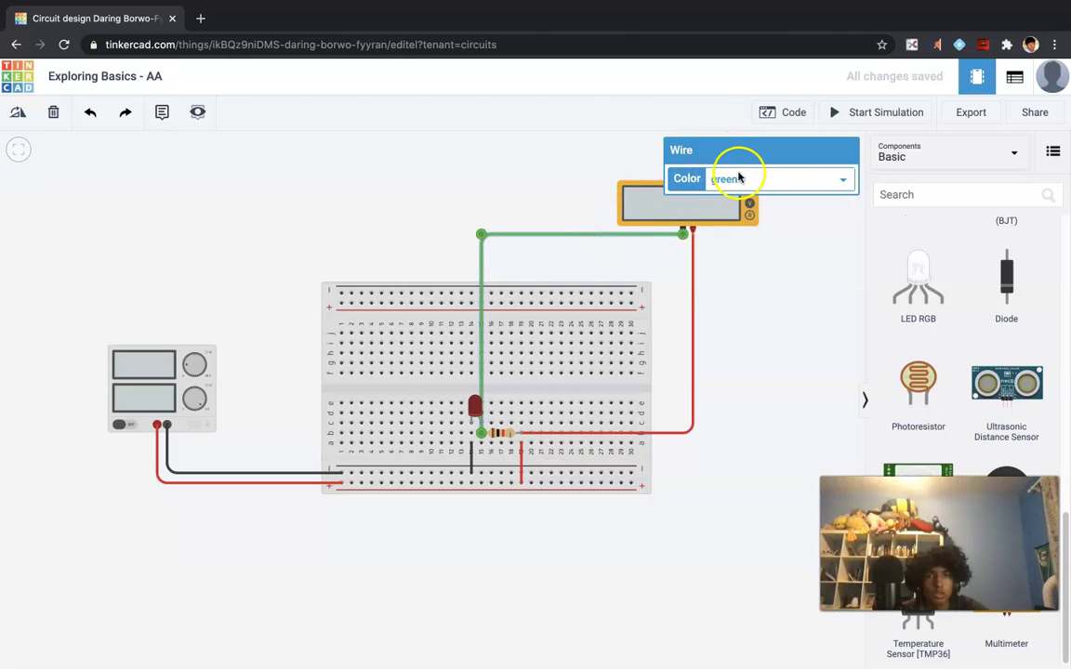
pyautogui.click(739, 178)
pyautogui.click(741, 120)
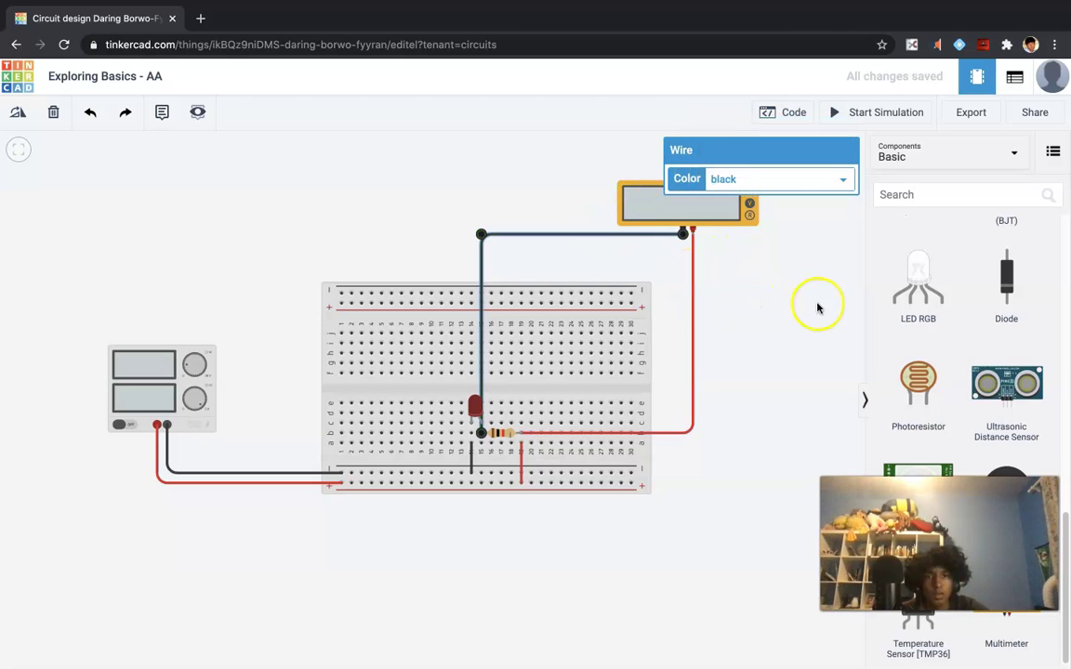
pyautogui.click(818, 308)
# - Start the simulation and confirm the resistor is 1 kΩ while the multimeter reads 3.11 V
pyautogui.click(856, 113)
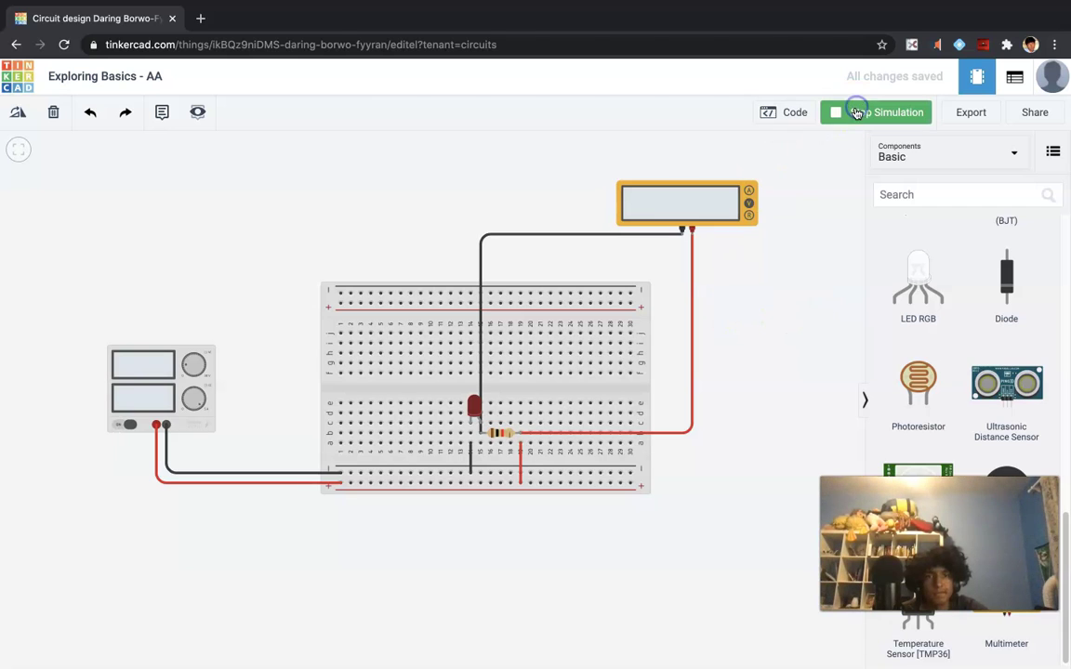
pyautogui.click(503, 434)
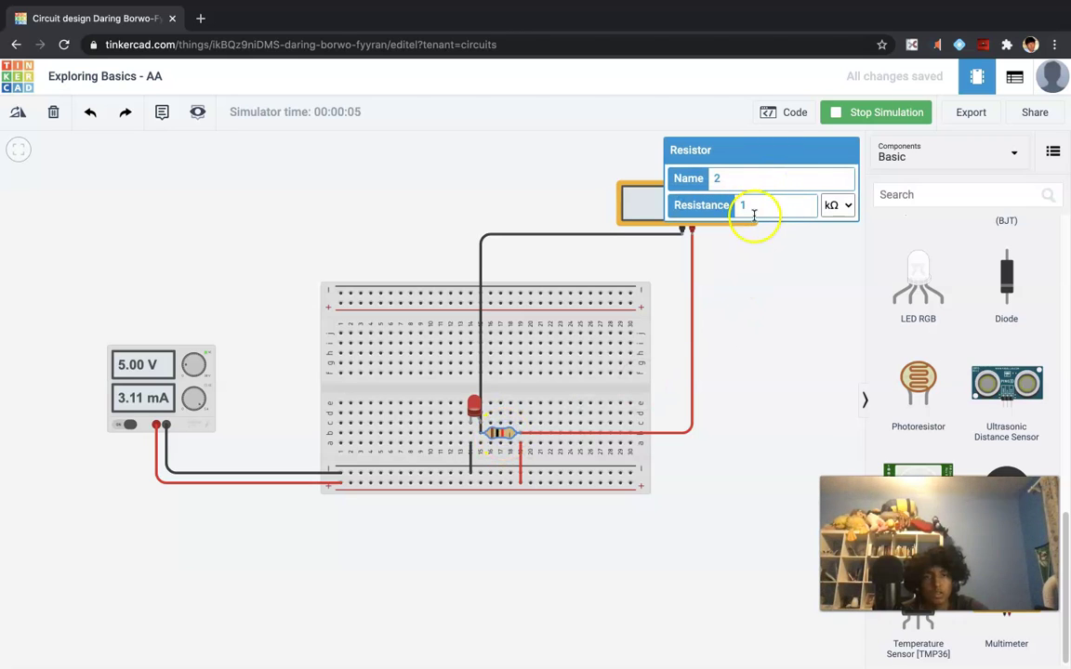
pyautogui.click(764, 274)
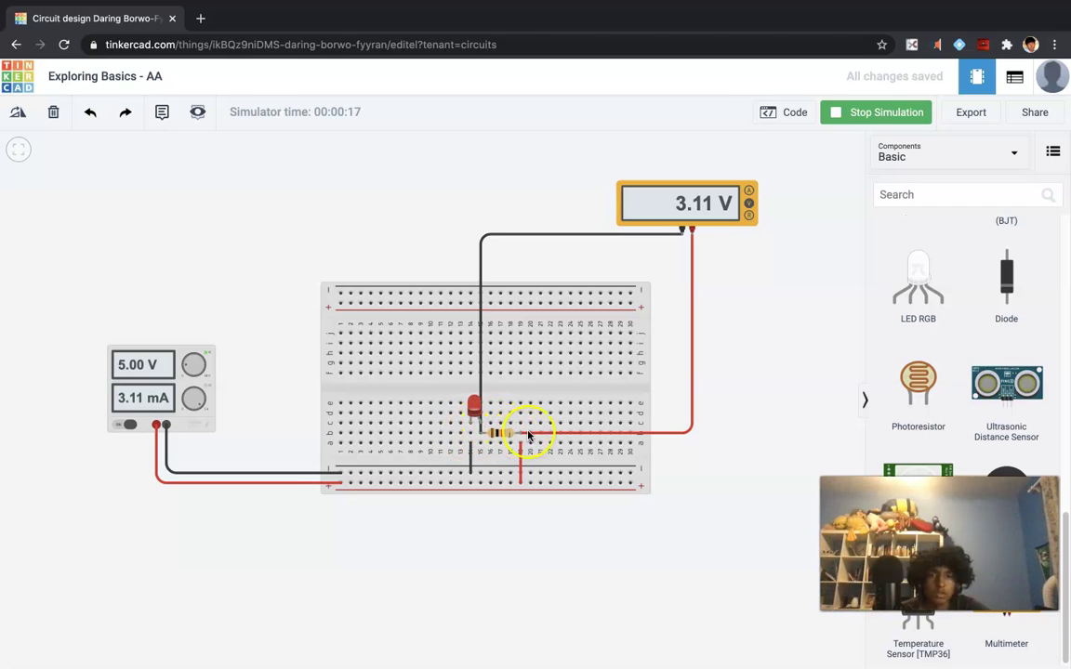
# - Stop the simulation, move the red and black leads onto the LED's legs, and re-run to read 1.89 V
pyautogui.click(859, 113)
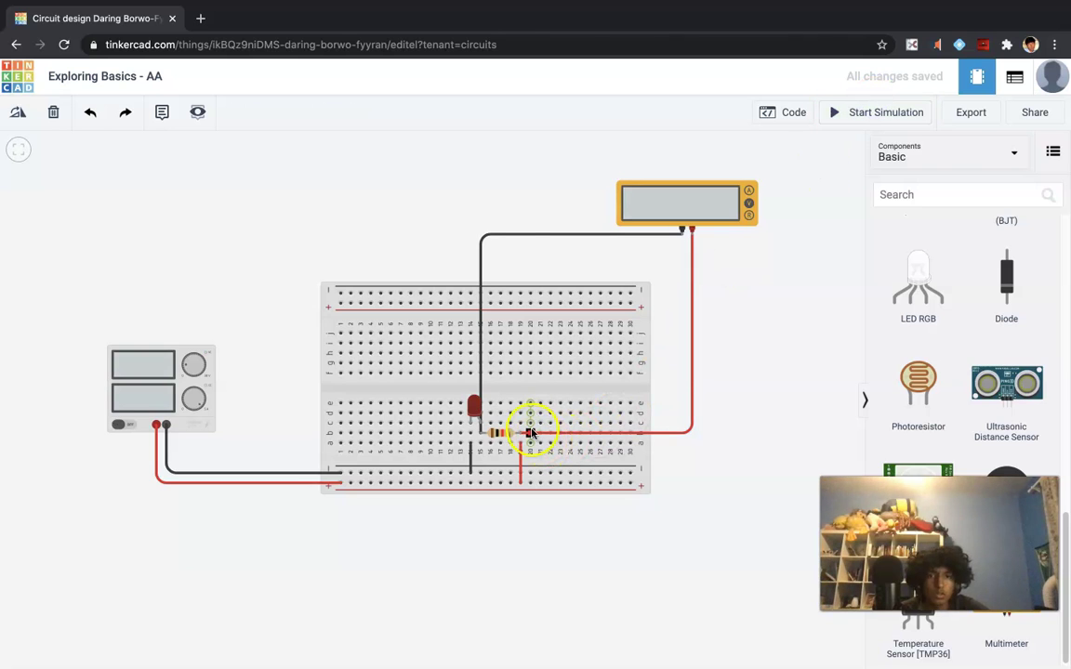
pyautogui.moveTo(531, 433); pyautogui.dragTo(681, 442)
pyautogui.click(668, 433)
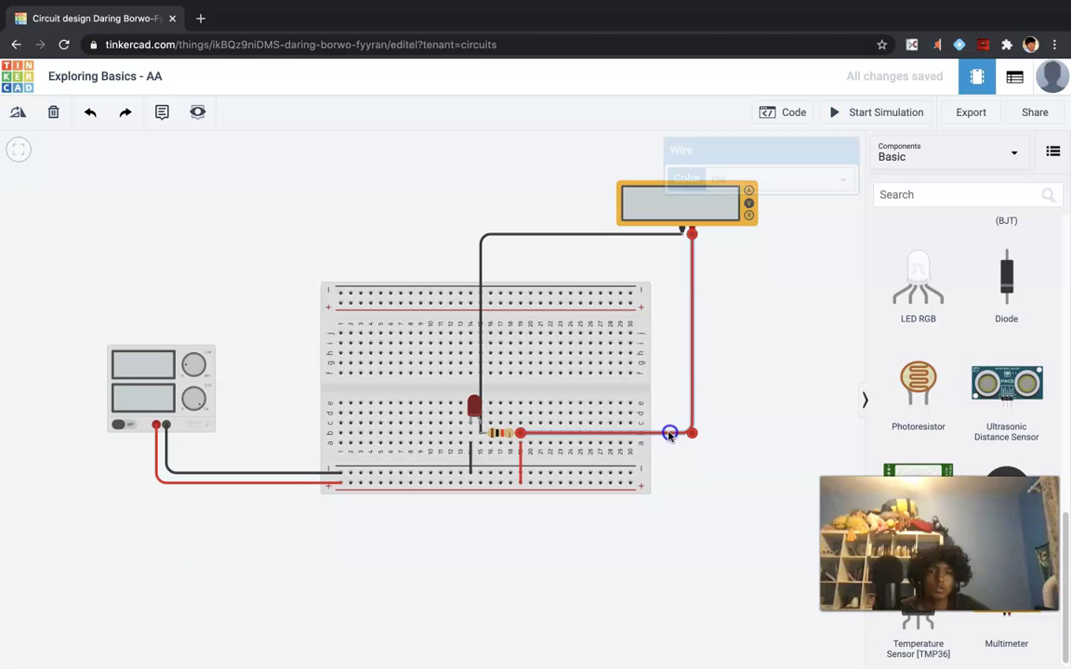
pyautogui.moveTo(521, 433); pyautogui.dragTo(481, 425)
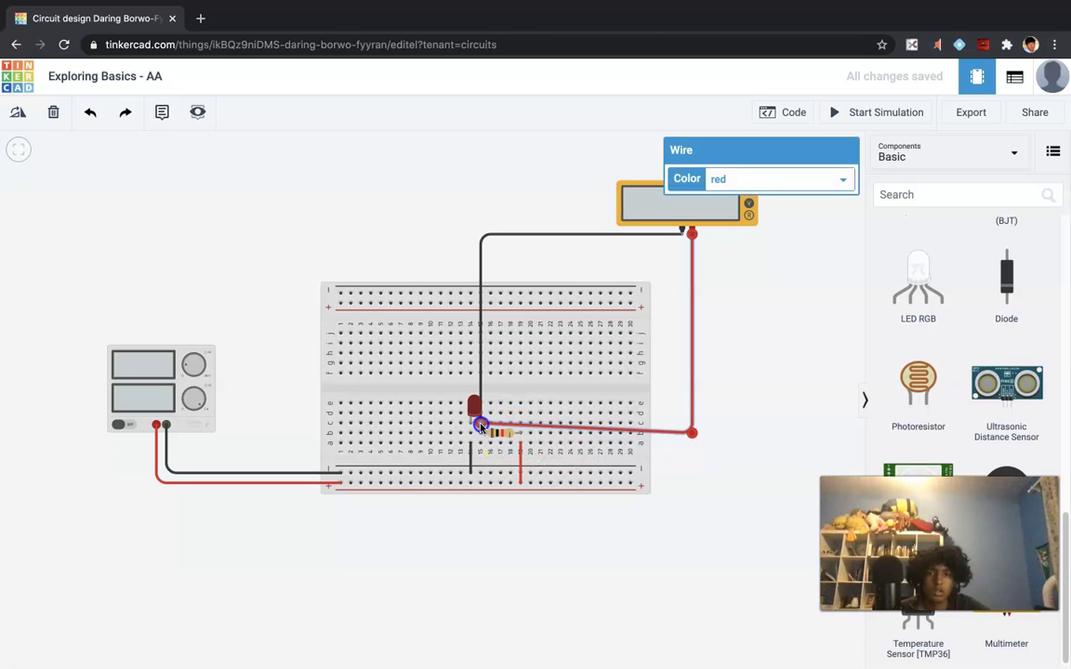
pyautogui.click(478, 382)
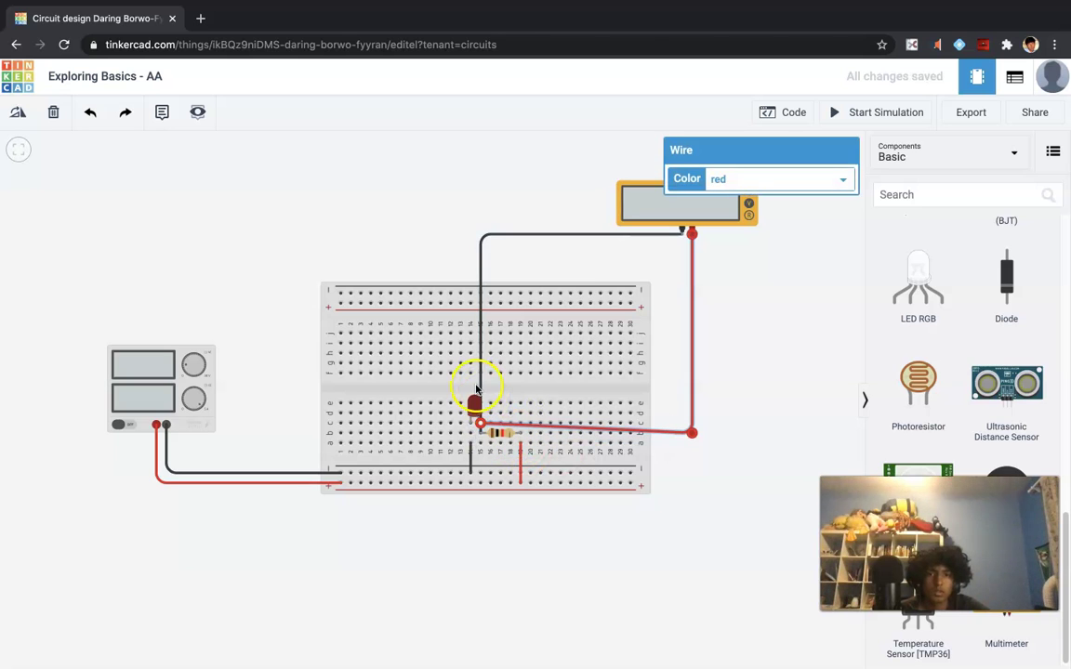
pyautogui.click(481, 434)
pyautogui.moveTo(477, 434); pyautogui.dragTo(471, 425)
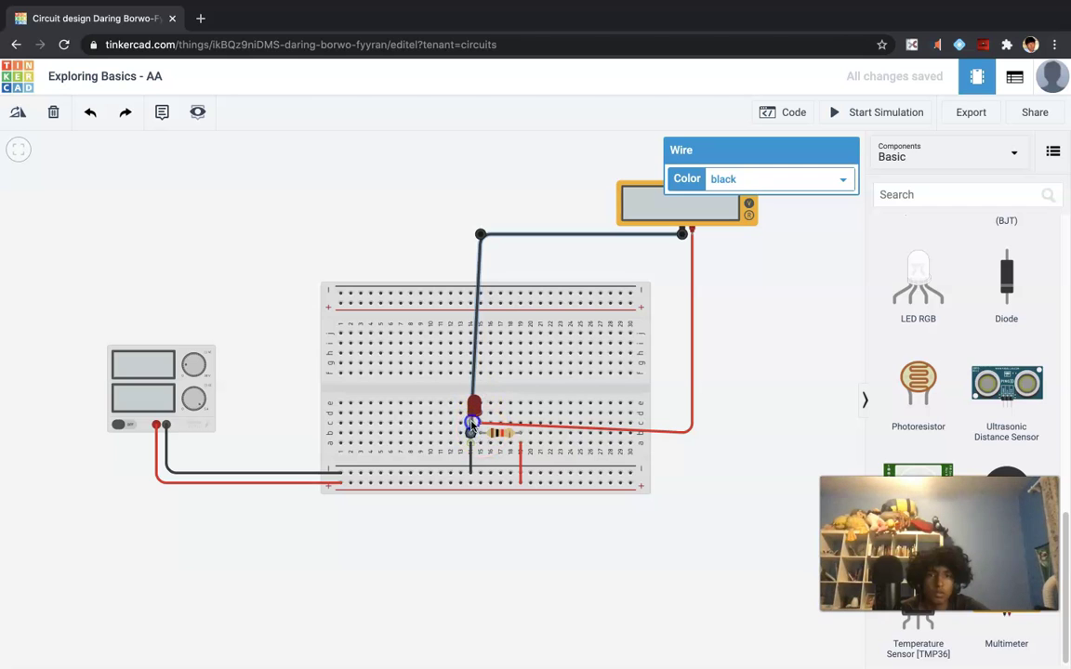
pyautogui.click(749, 306)
pyautogui.click(846, 113)
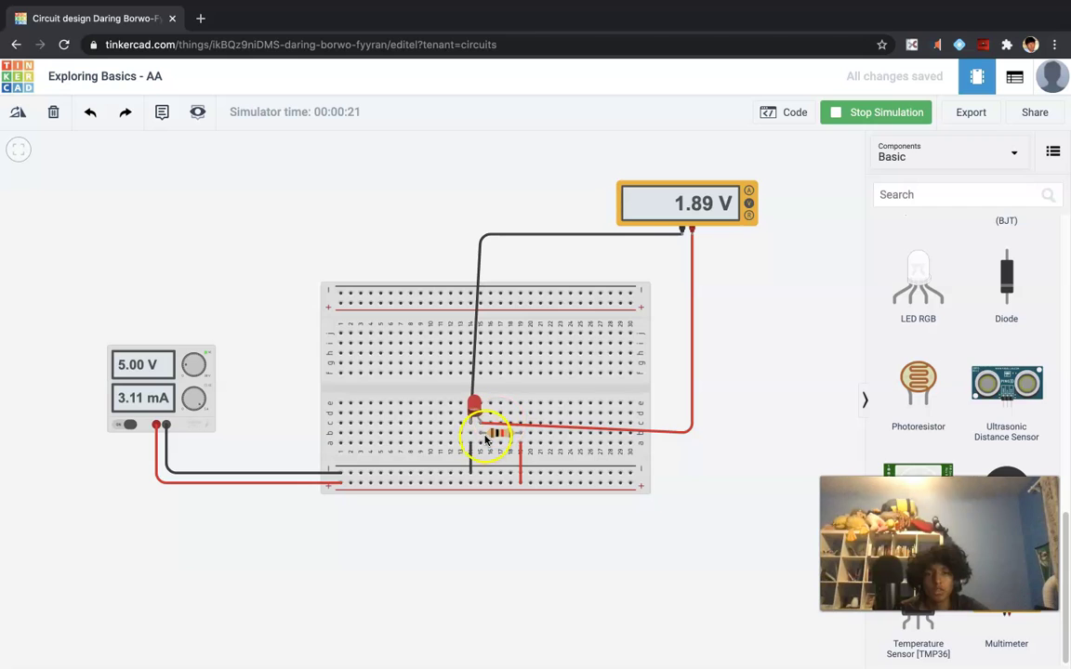
# - Stop the simulation and keep the multimeter's Mode set to Voltage
pyautogui.click(854, 112)
pyautogui.click(683, 202)
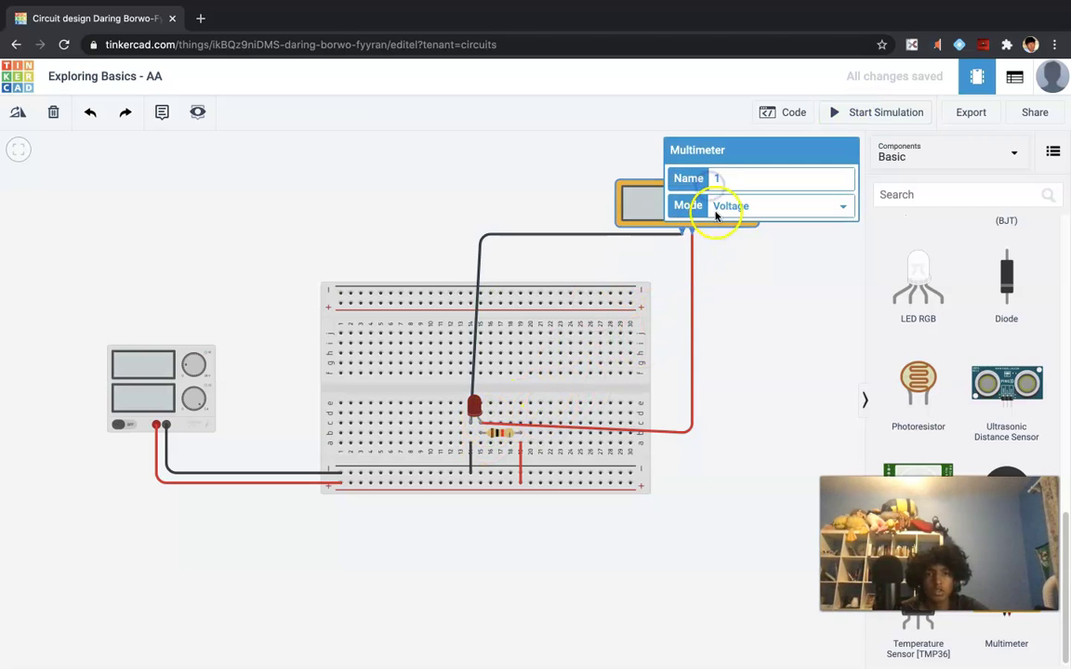
pyautogui.click(714, 205)
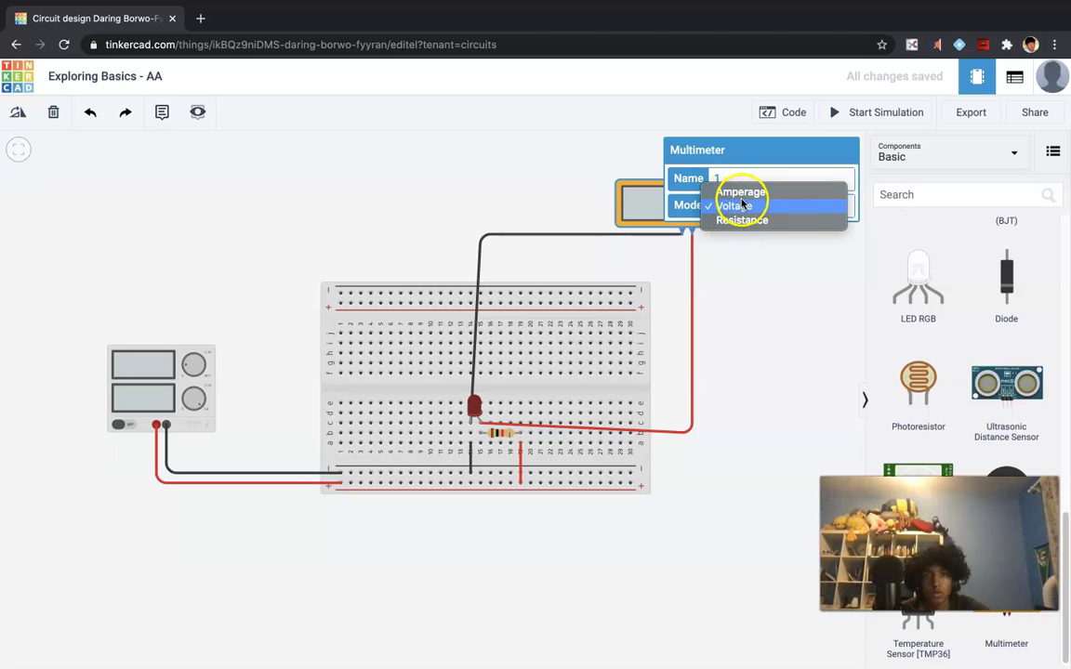
pyautogui.click(708, 306)
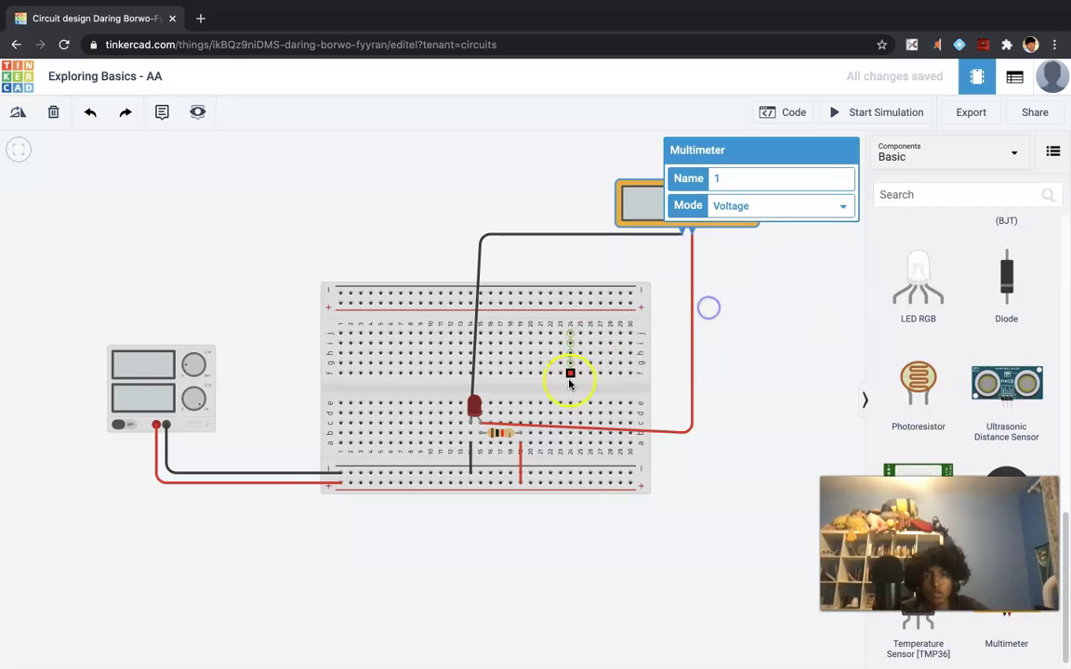
pyautogui.click(550, 142)
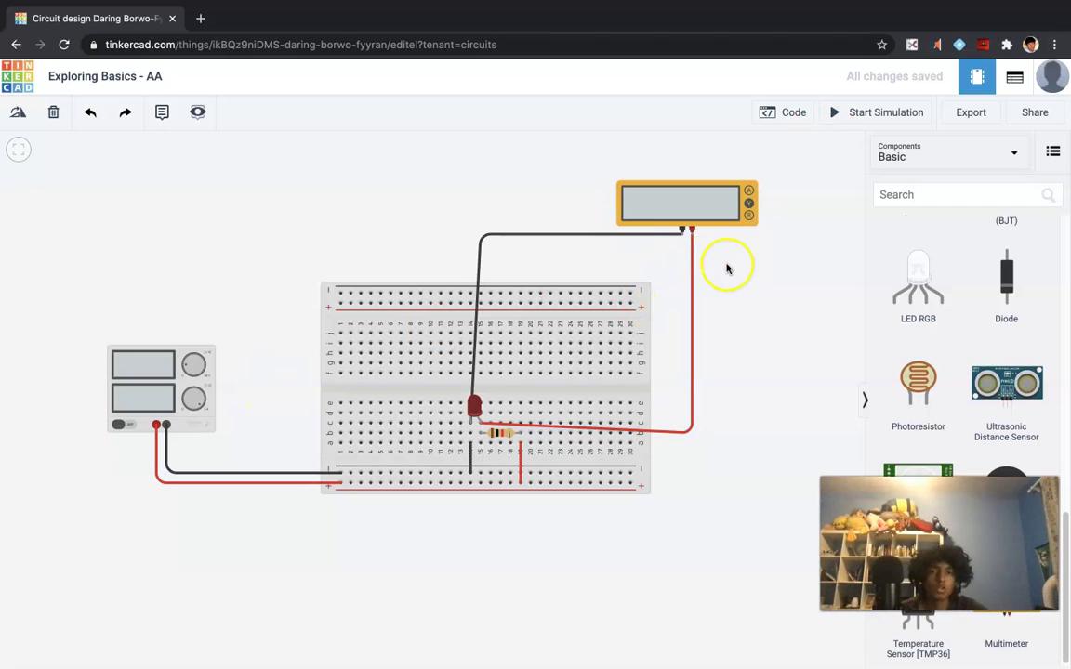
# - Return the red lead to the resistor's right end and the black lead to the LED-resistor junction
pyautogui.click(684, 433)
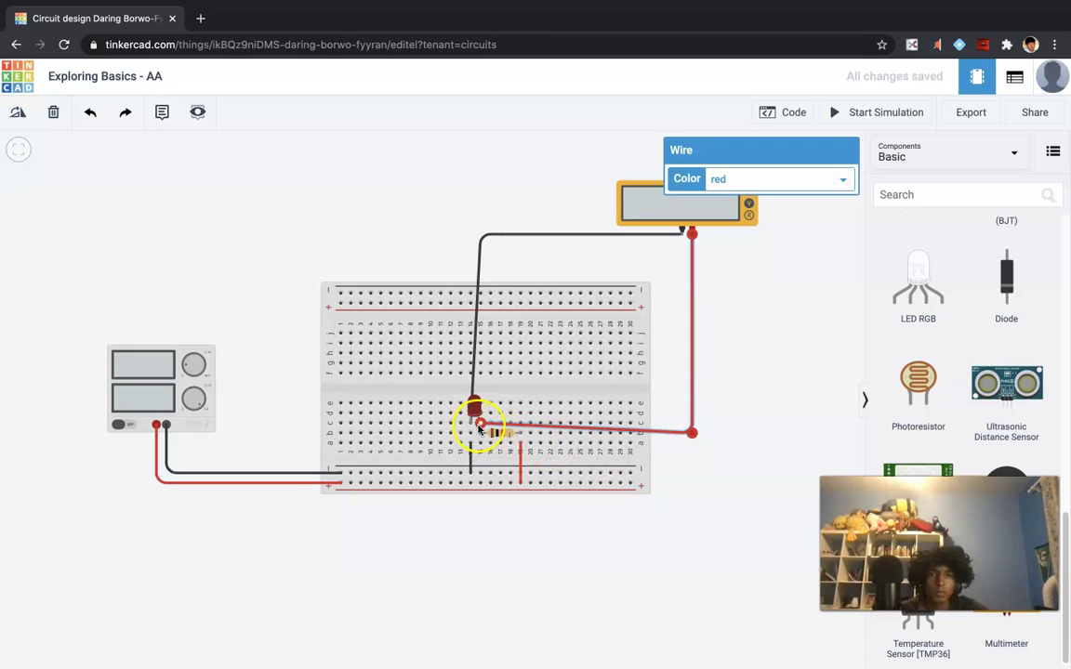
pyautogui.moveTo(480, 426); pyautogui.dragTo(519, 432)
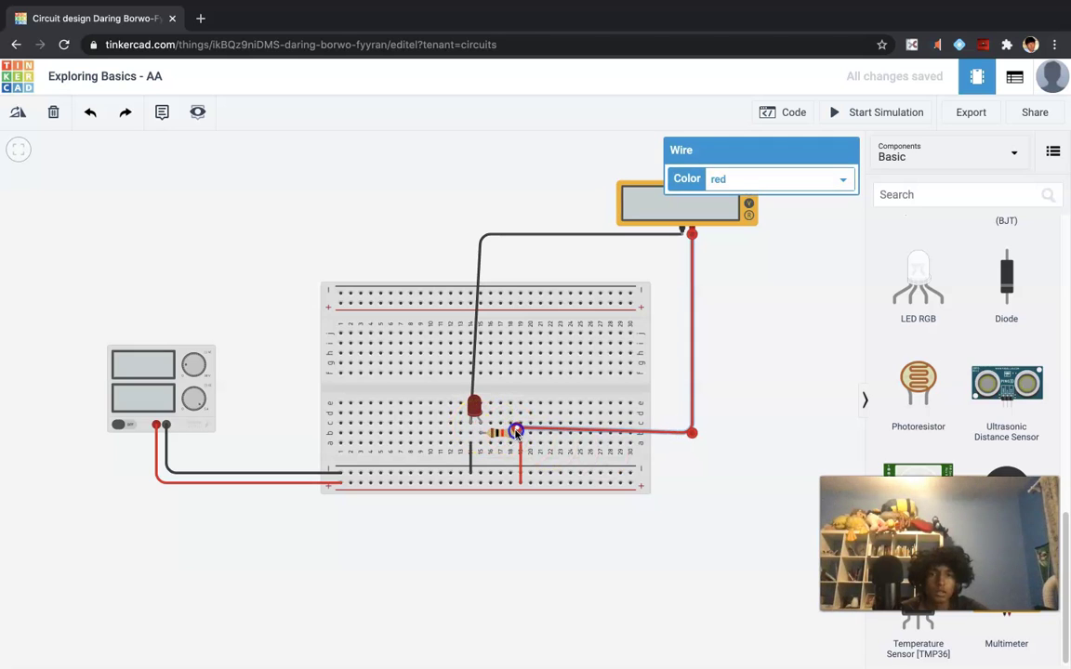
pyautogui.click(475, 365)
pyautogui.moveTo(471, 422)
pyautogui.mouseDown()
pyautogui.moveTo(490, 423)
pyautogui.moveTo(481, 432)
pyautogui.mouseUp()
pyautogui.click(763, 320)
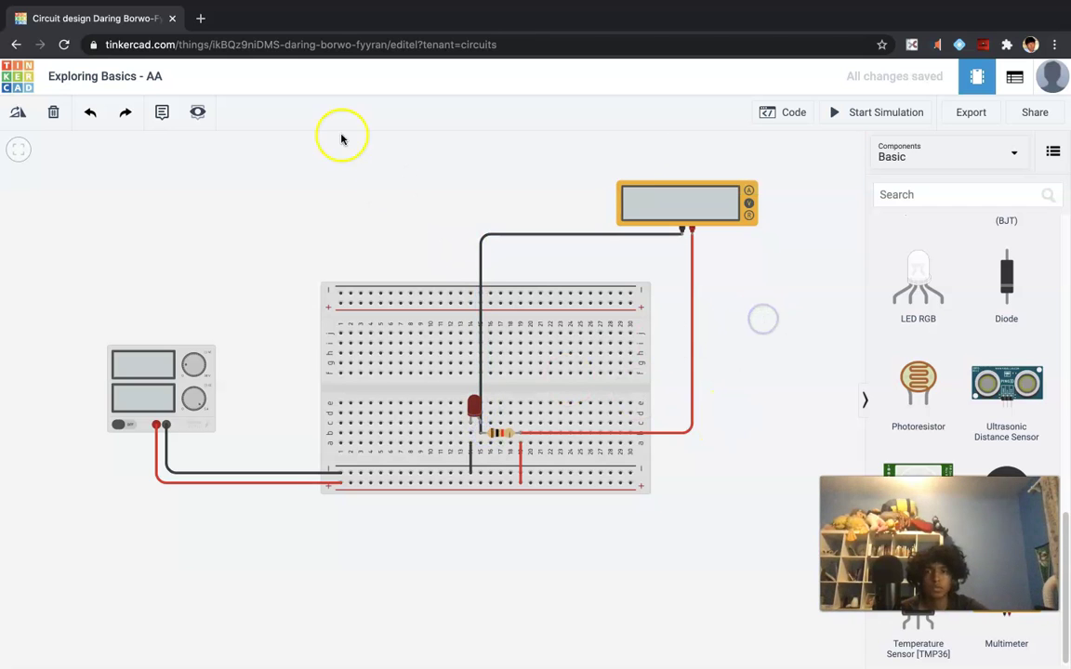